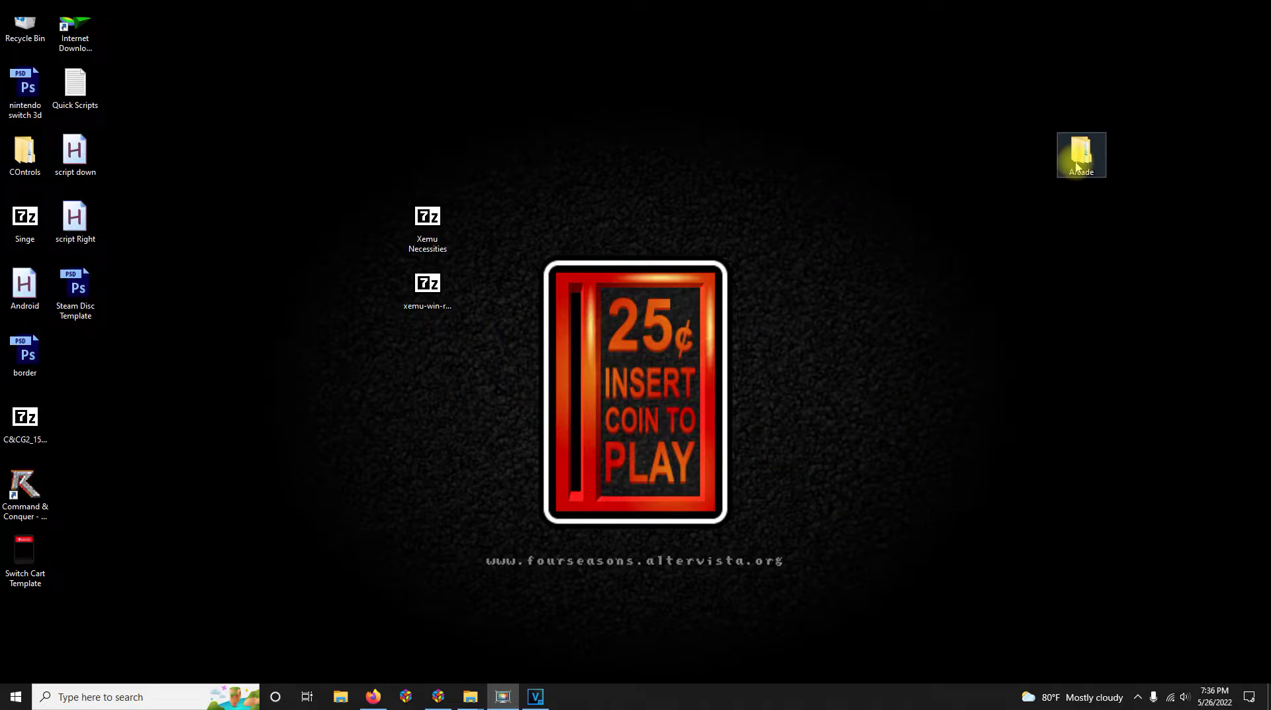
Step: Open the Arcade folder from the desktop in File Explorer
double_click(1076, 166)
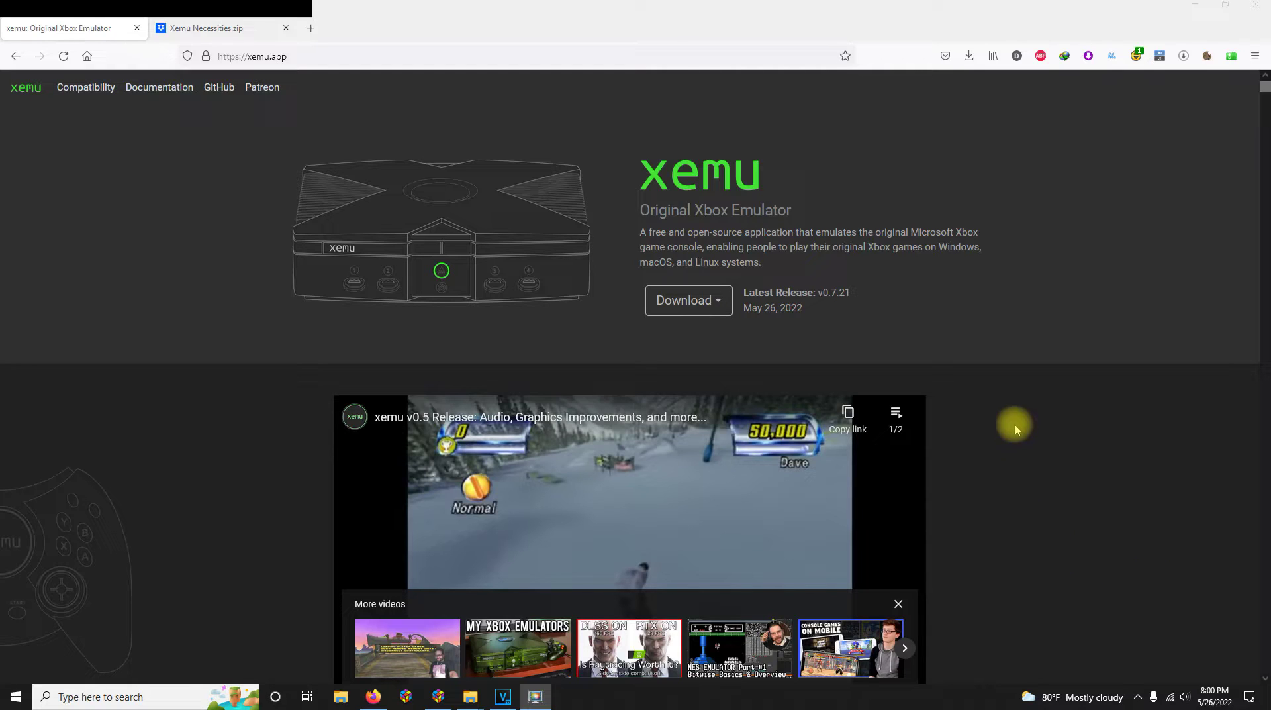
Step: From xemu.app's download options, download Xemu Necessities.zip from its Dropbox page
left_click(722, 308)
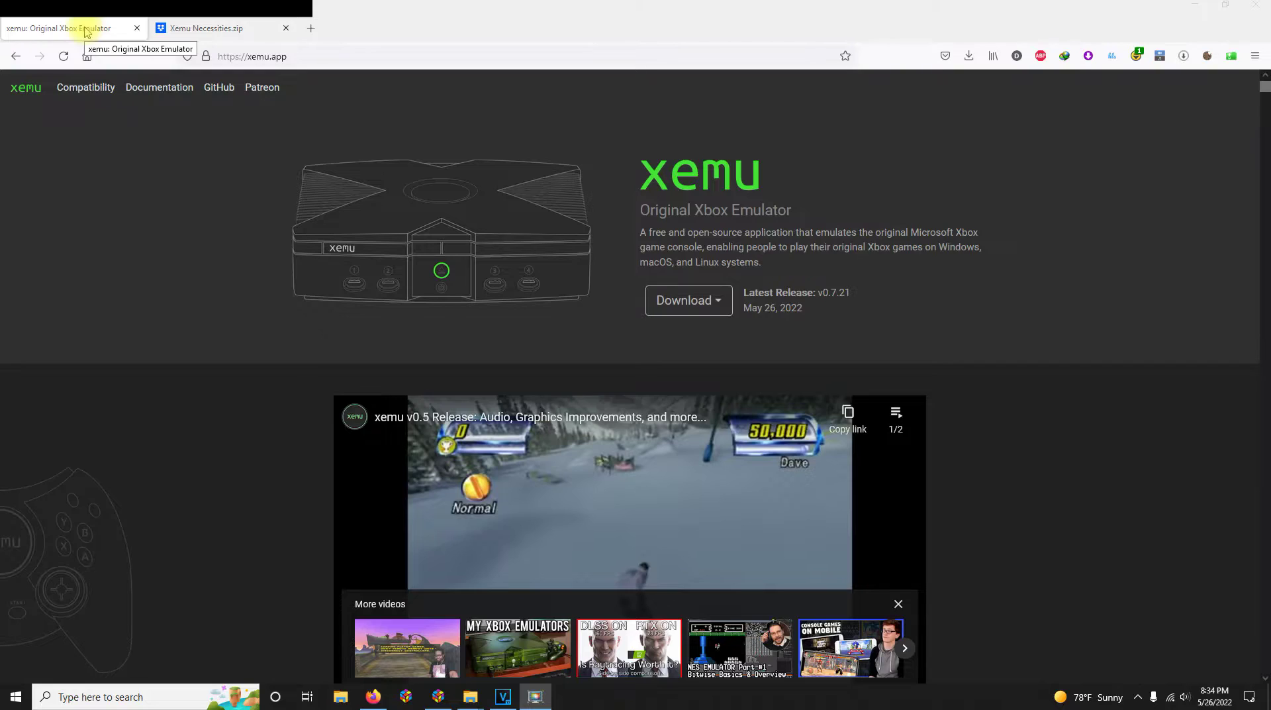
left_click(190, 30)
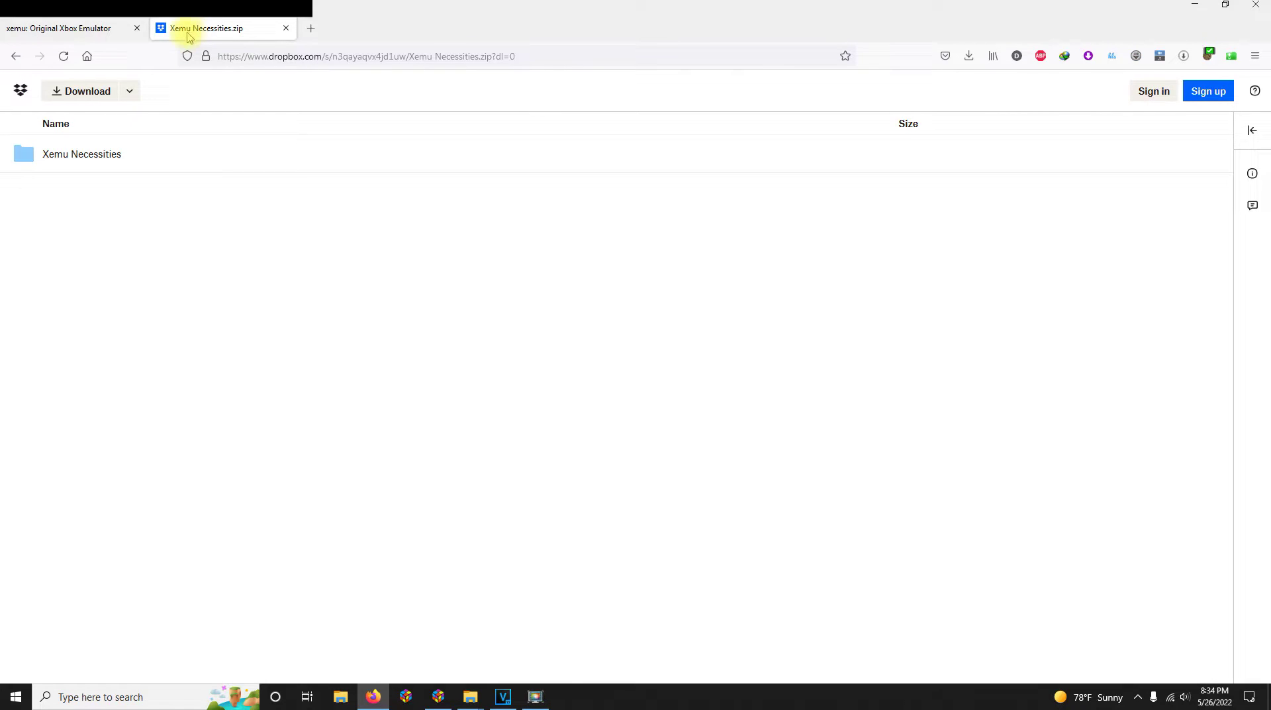
left_click(131, 93)
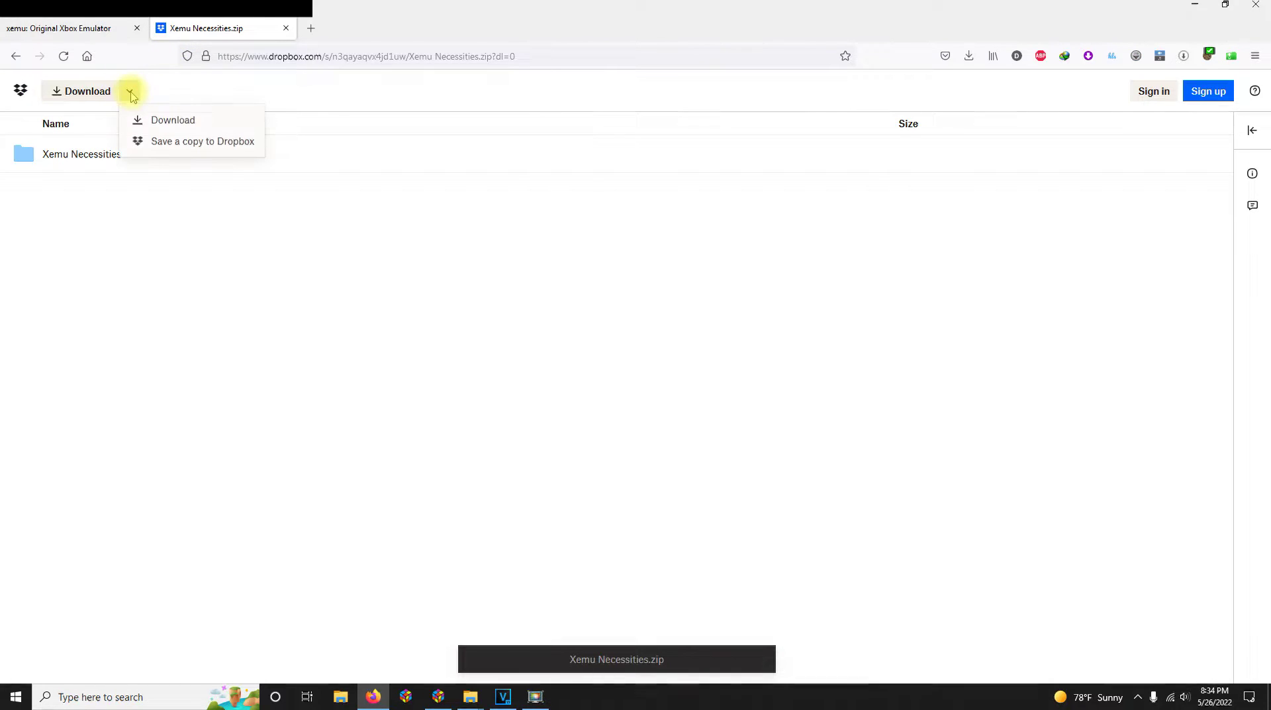
left_click(236, 222)
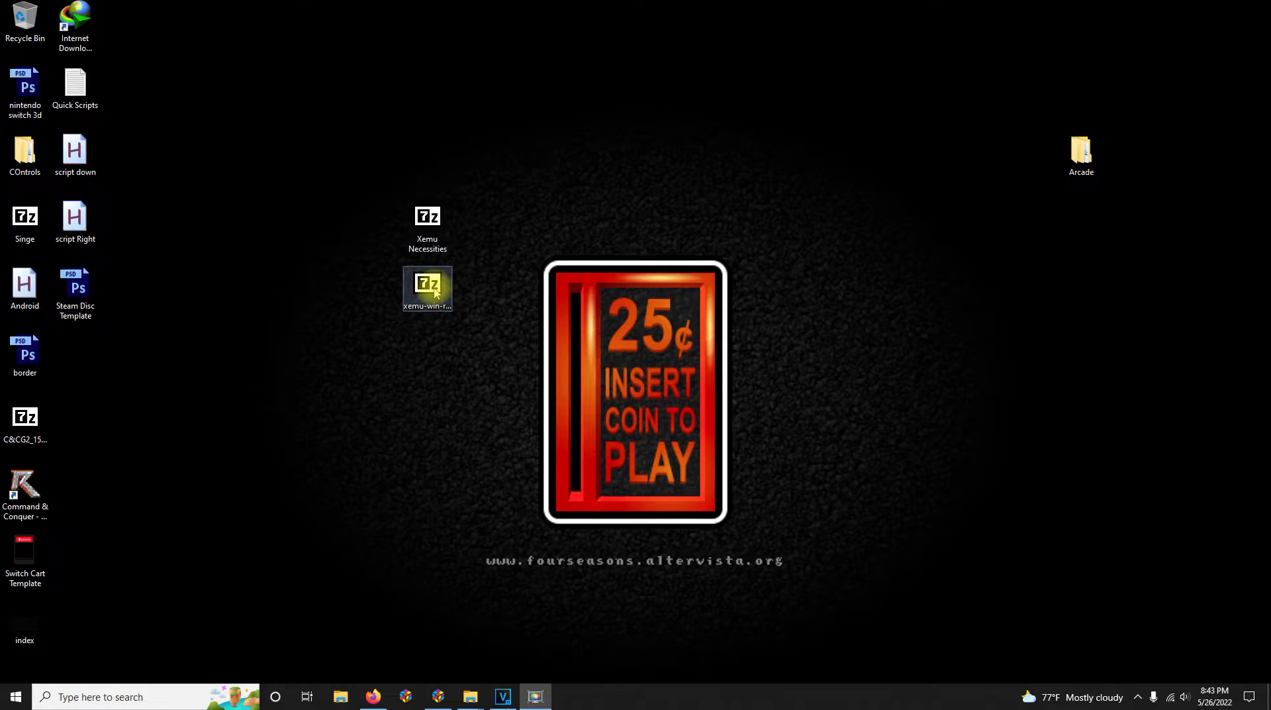
Step: Open xemu-win-release.zip in 7-Zip, select both files, and browse Explorer to Arcade\Emulators\XEMU
double_click(435, 292)
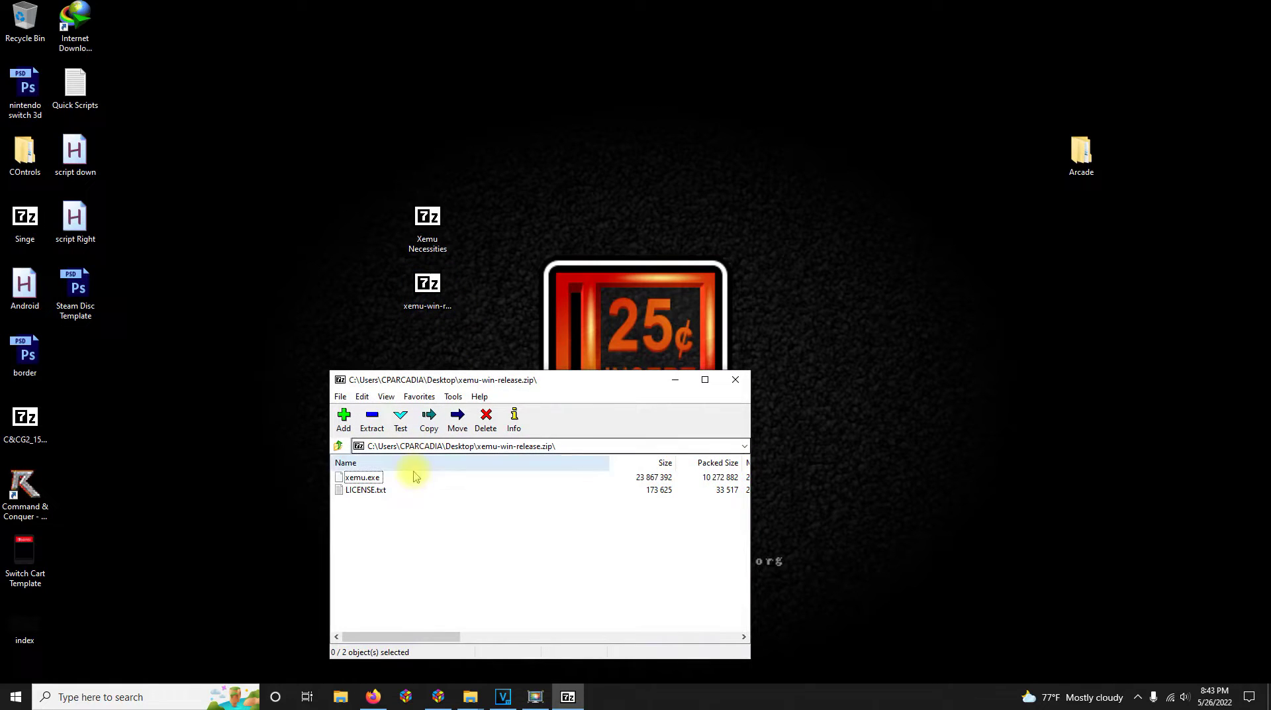
left_click(419, 526)
mouse_move(397, 508)
left_mouse_down()
mouse_move(339, 471)
mouse_move(439, 467)
mouse_move(1042, 190)
mouse_move(1068, 159)
left_mouse_up()
double_click(1067, 159)
left_click(770, 223)
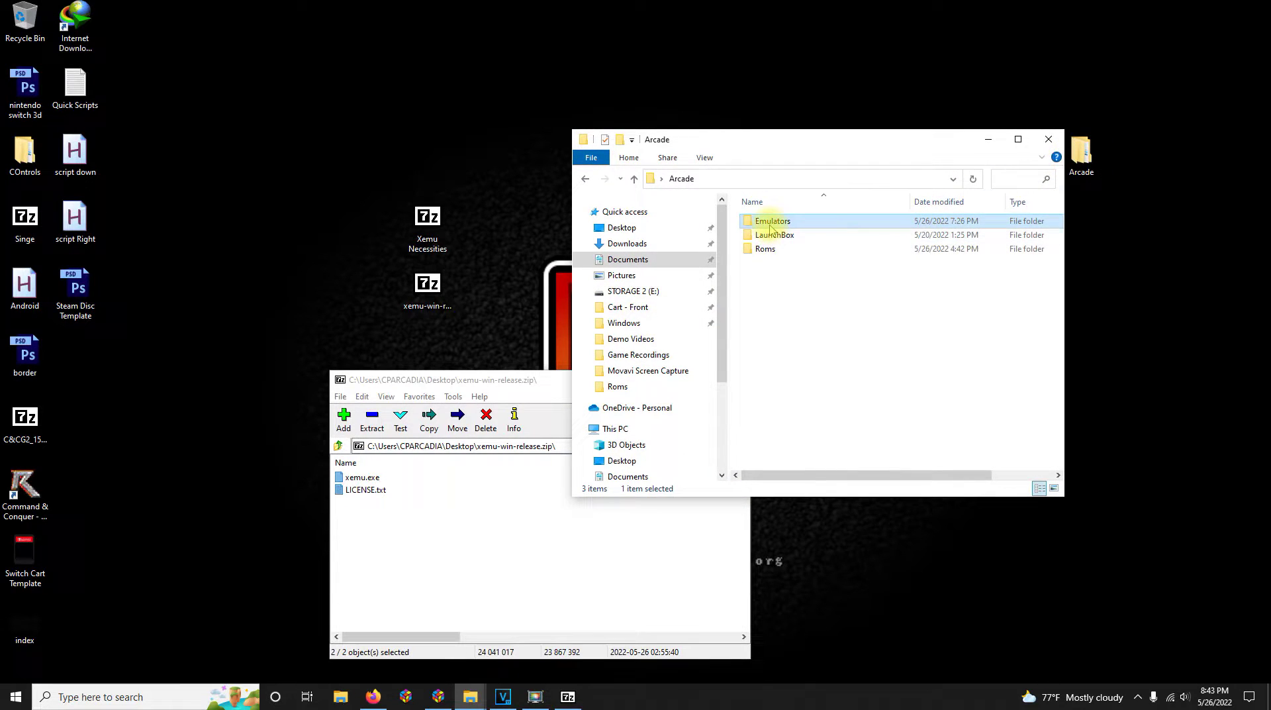
double_click(770, 223)
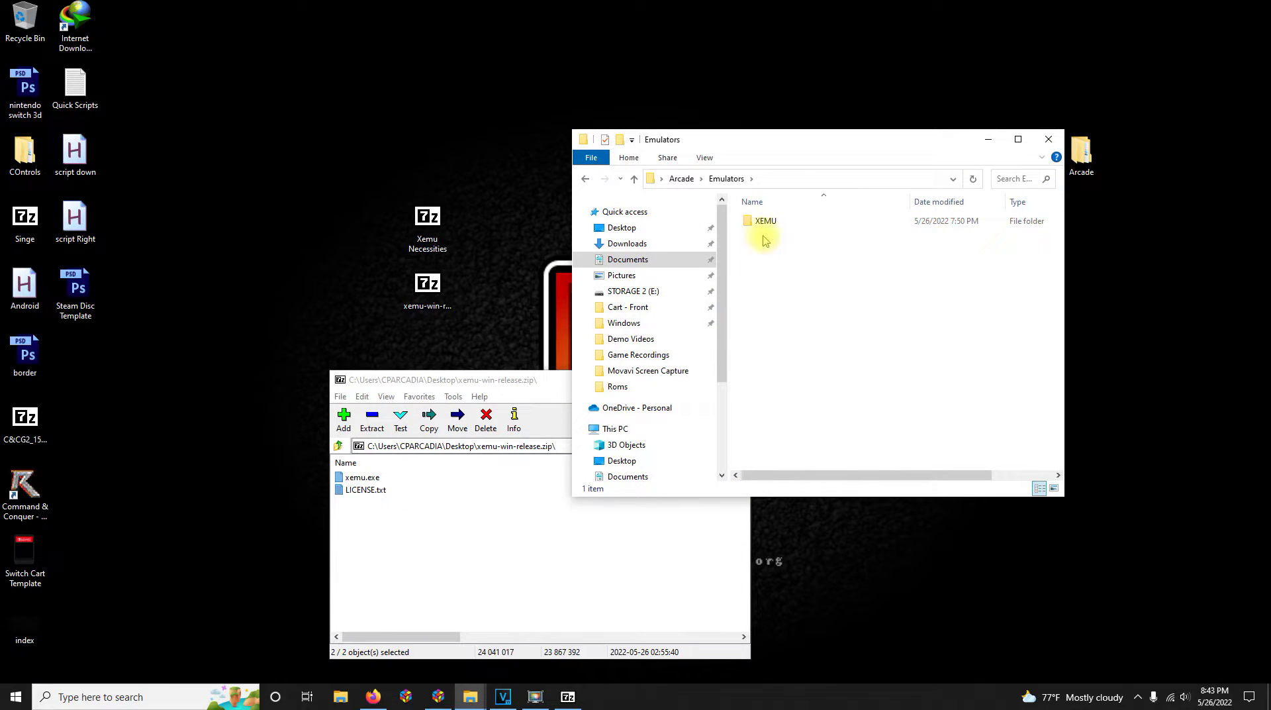
double_click(766, 226)
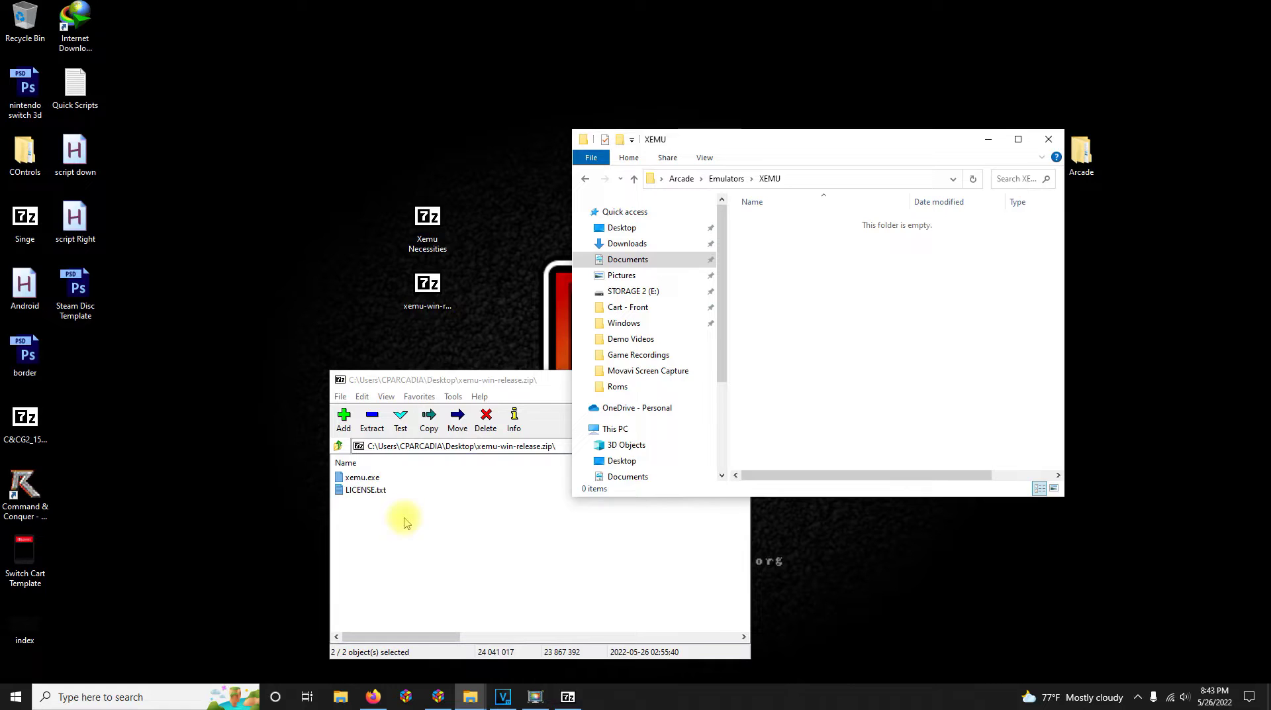
Step: Copy xemu.exe and LICENSE.txt into the XEMU folder and close the archive
mouse_move(403, 516)
left_mouse_down()
mouse_move(371, 485)
mouse_move(602, 424)
mouse_move(781, 326)
left_mouse_up()
left_click(626, 540)
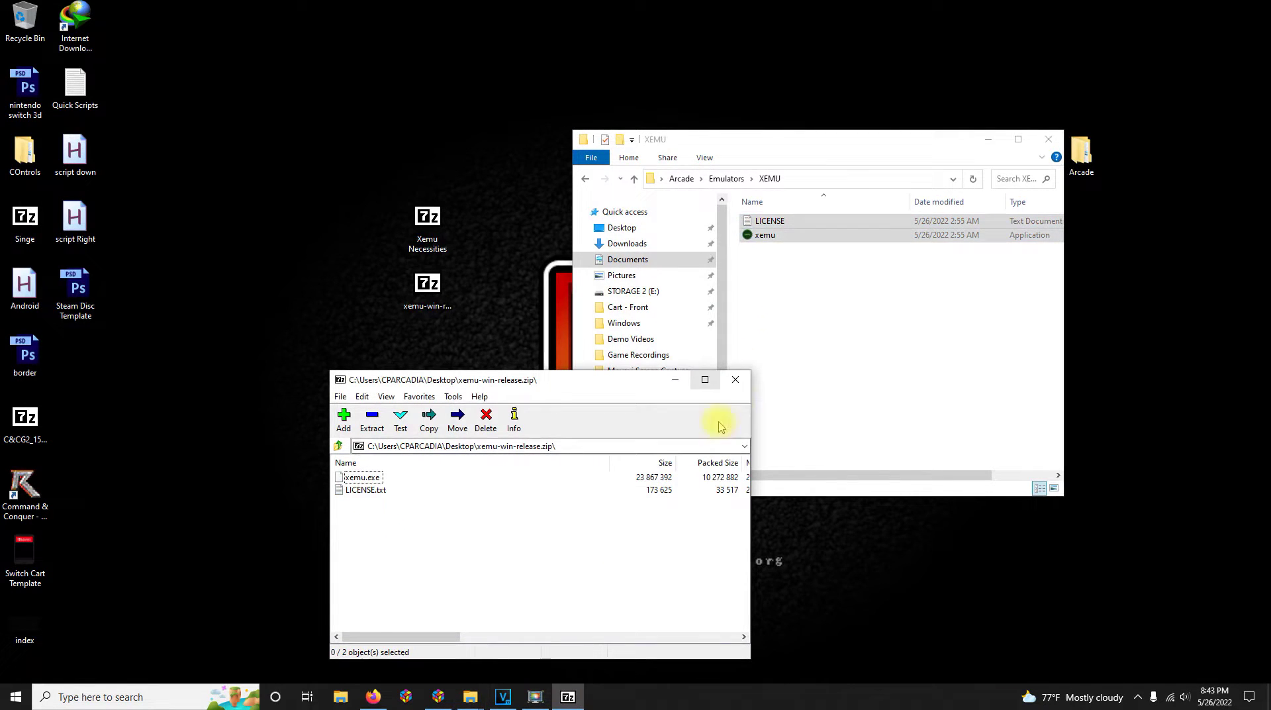
left_click(737, 379)
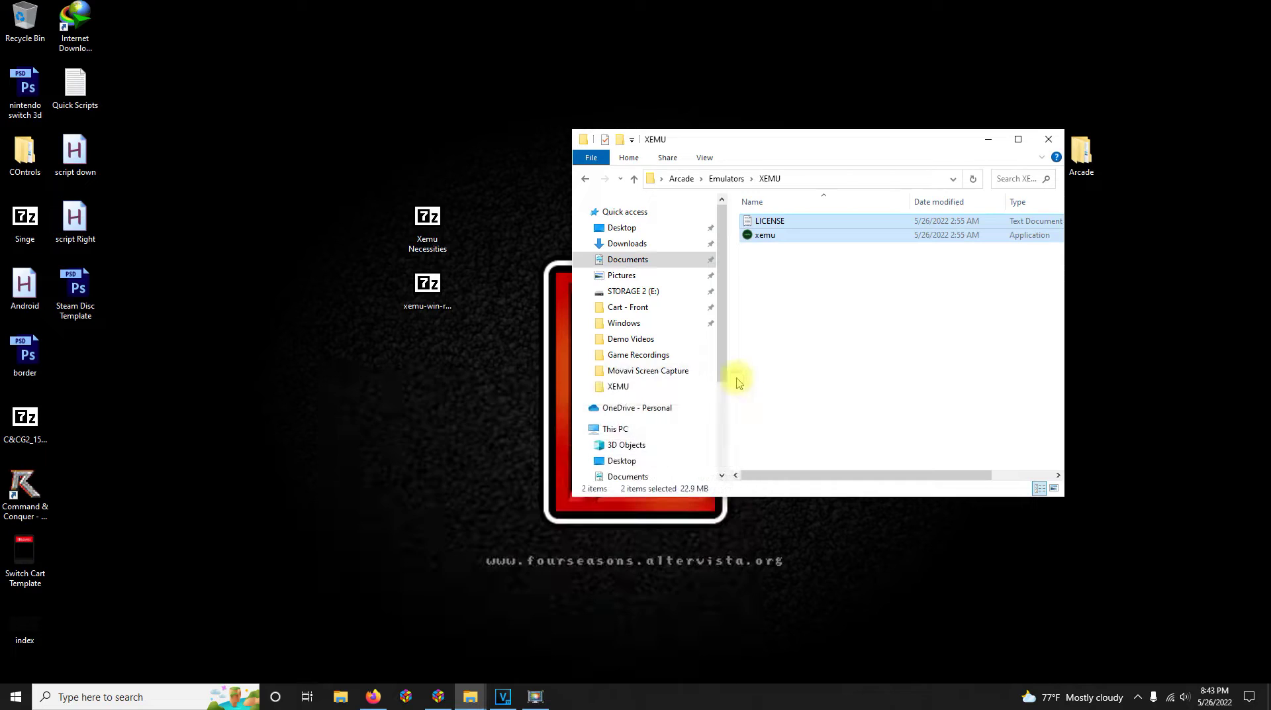
left_click(776, 310)
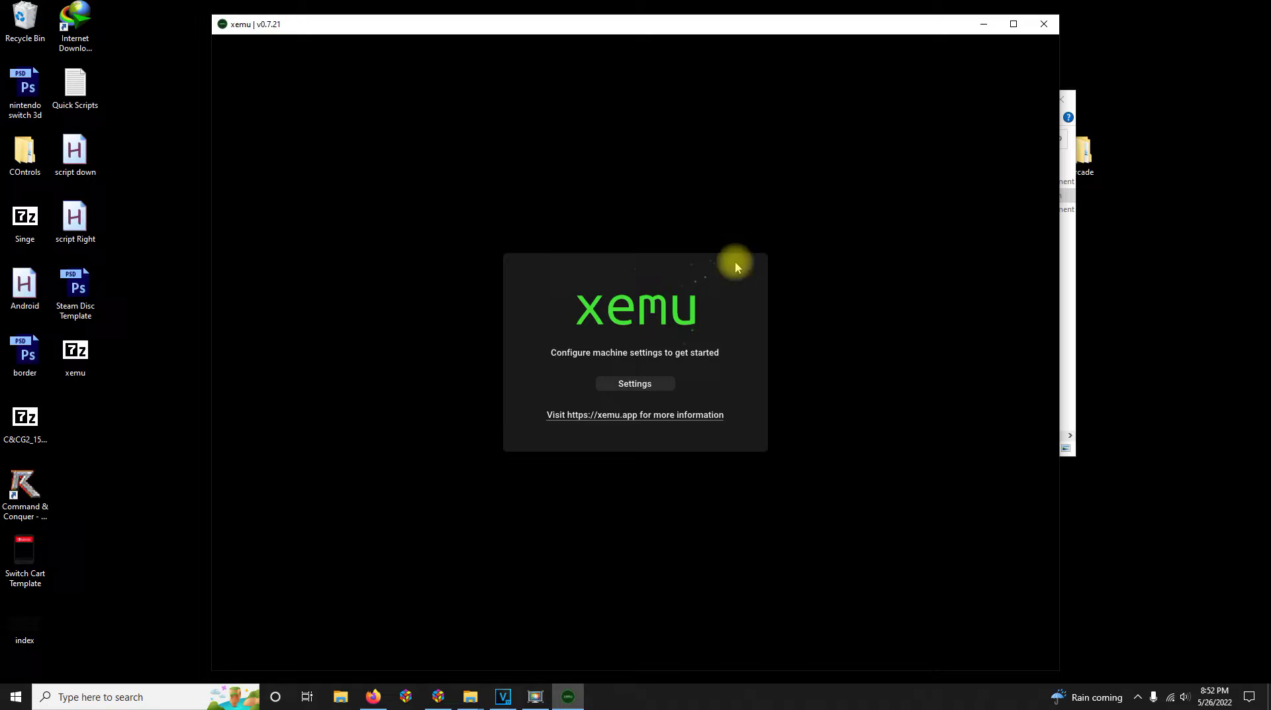
Step: Open xemu's machine settings from the welcome screen to reach System configuration
left_click(661, 383)
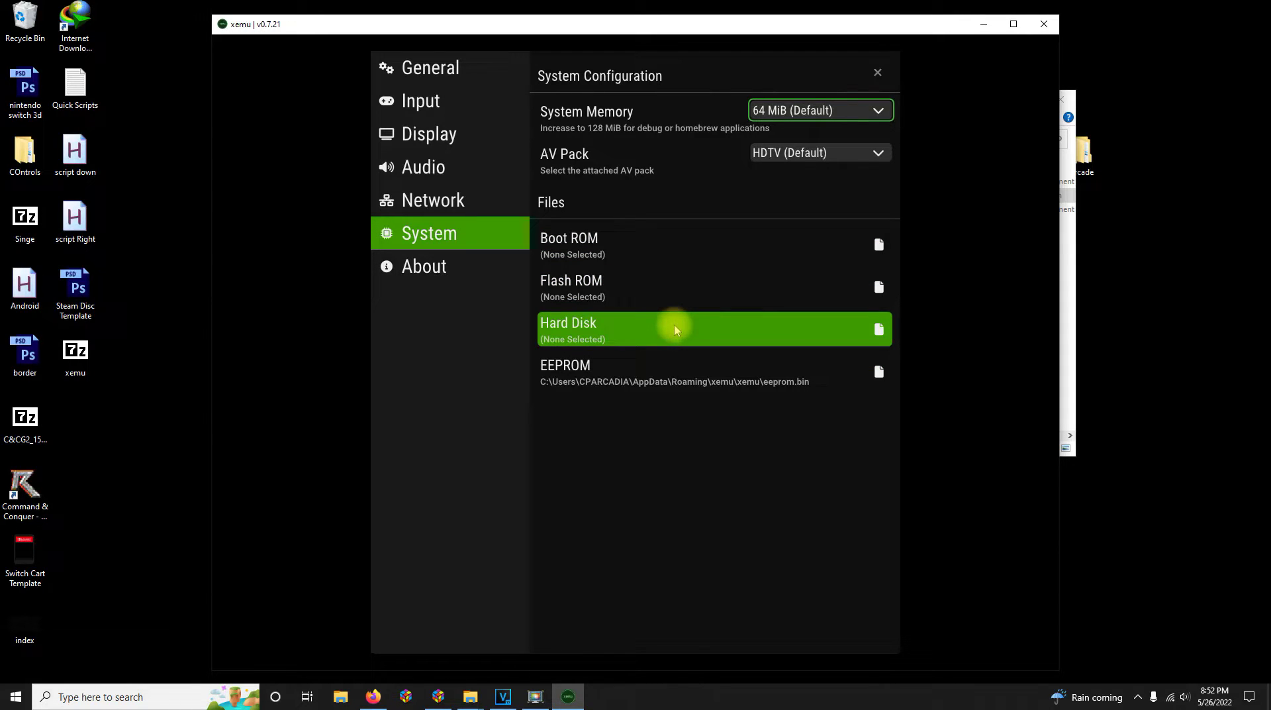
Step: Create a new folder named Bios inside the XEMU folder
left_click_drag(652, 29, 495, 44)
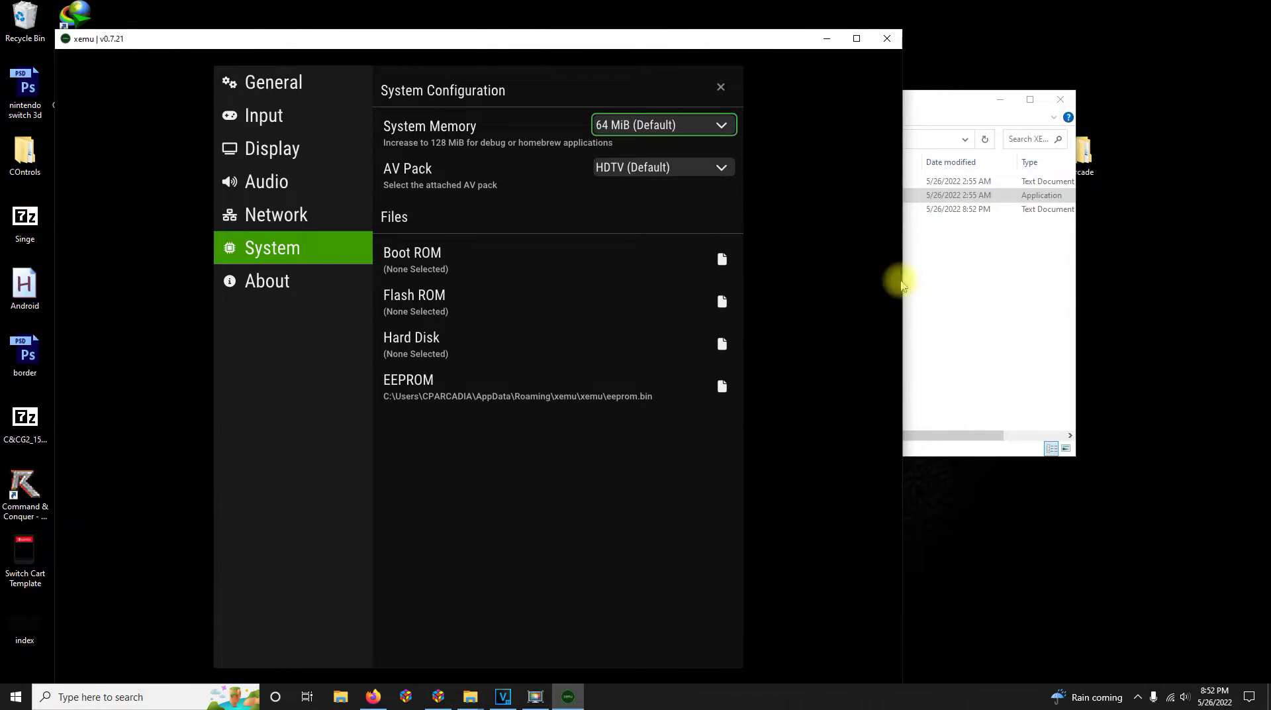
left_click(943, 289)
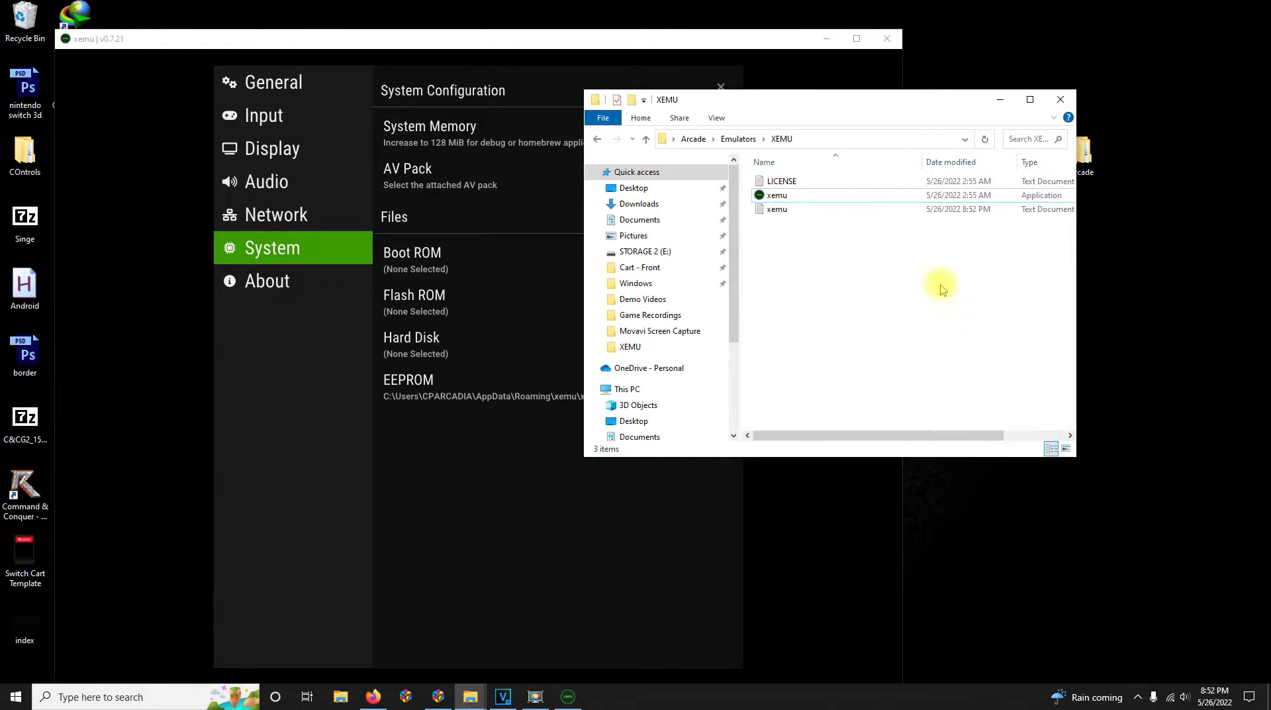
right_click(826, 270)
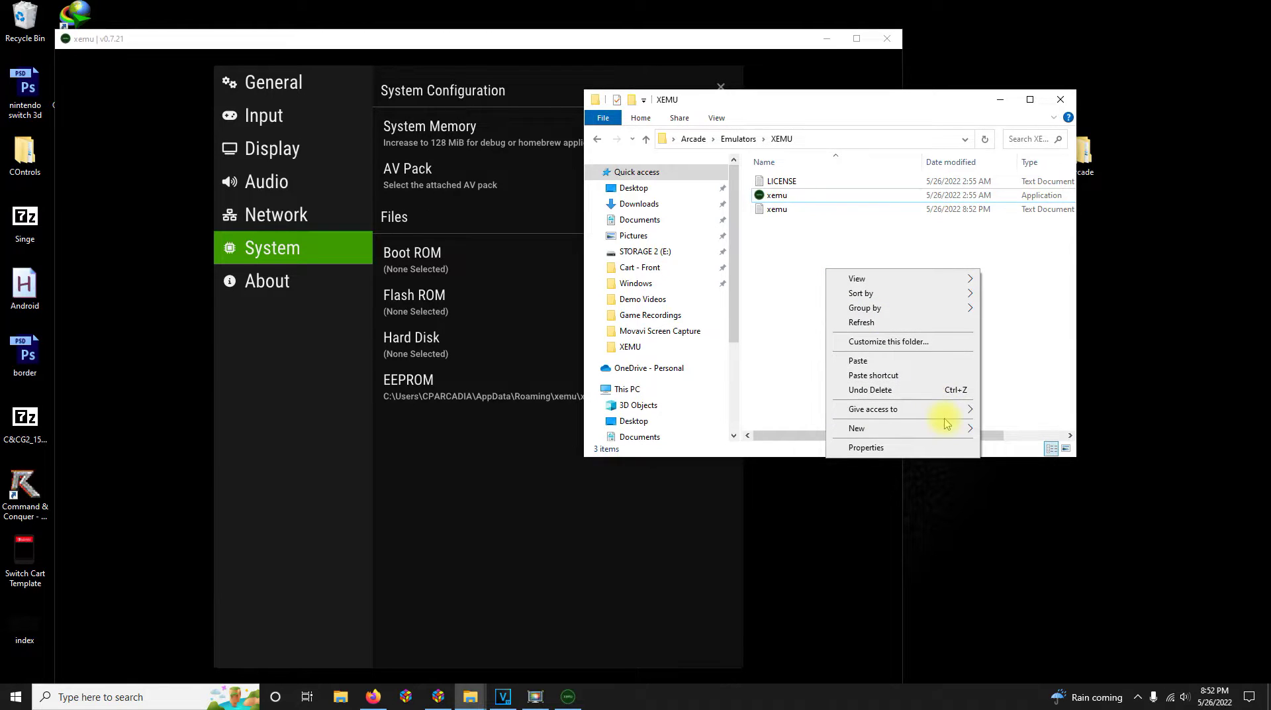
mouse_move(946, 427)
left_click(1003, 433)
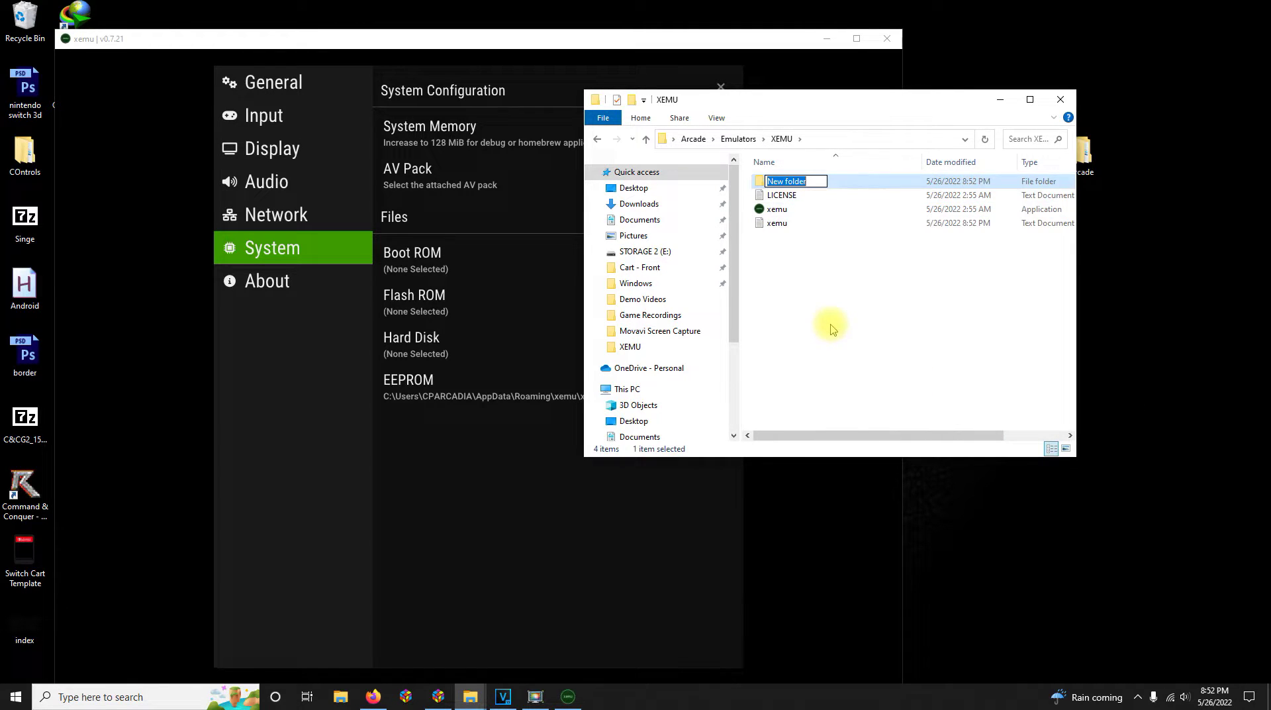
type("Bios")
left_click(833, 329)
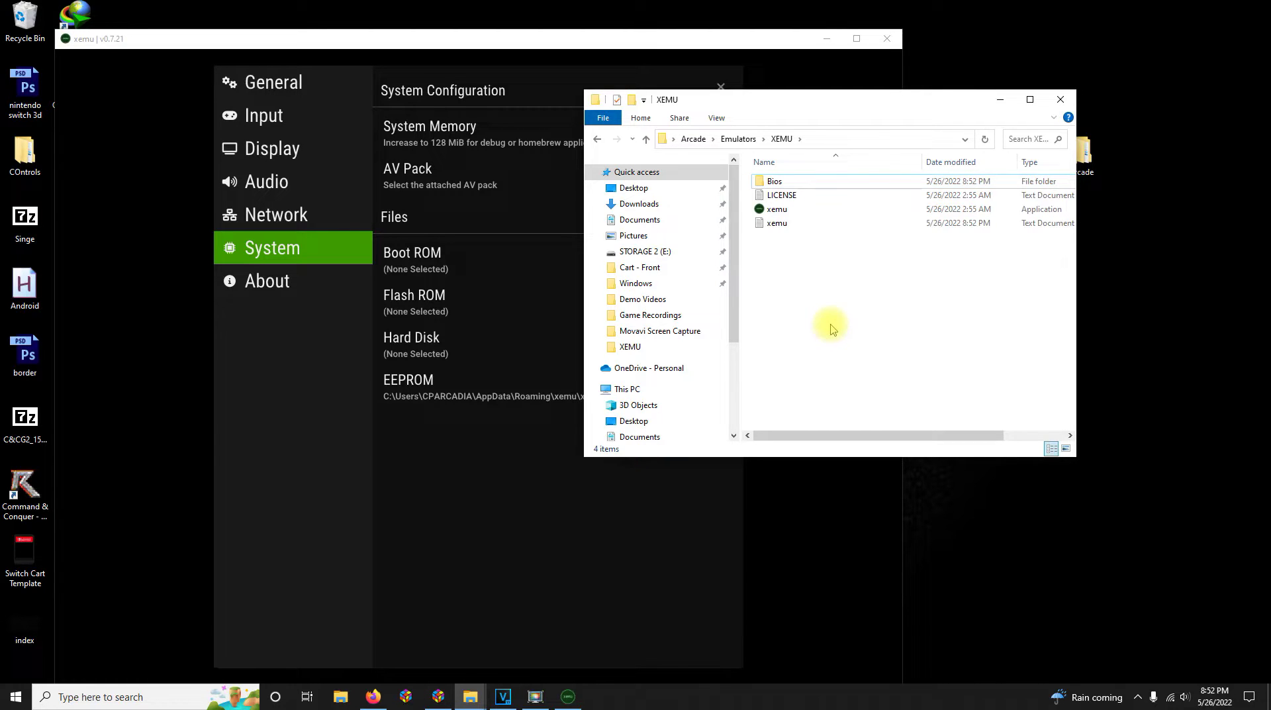
Step: Copy xbox_hdd.qcow2, mcpx_1.0.bin and Complex_4627v1.03.bin from Xemu Necessities.zip into Bios
left_click(825, 37)
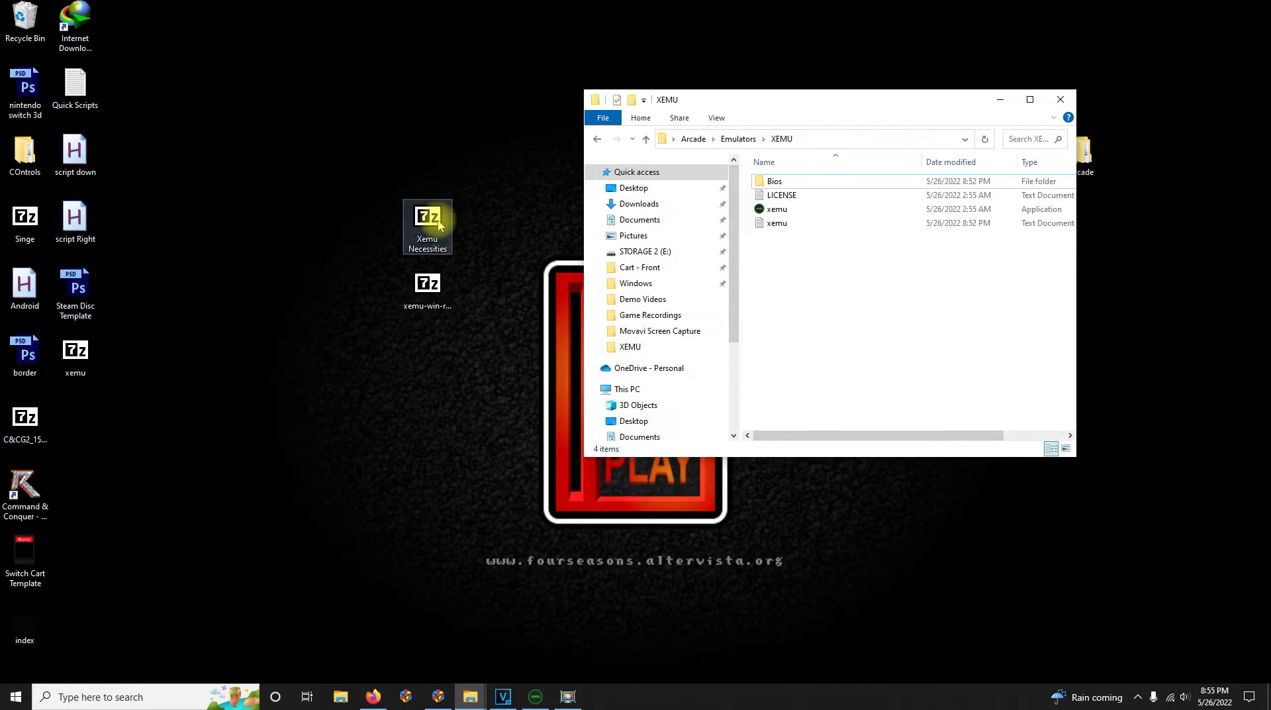
double_click(439, 225)
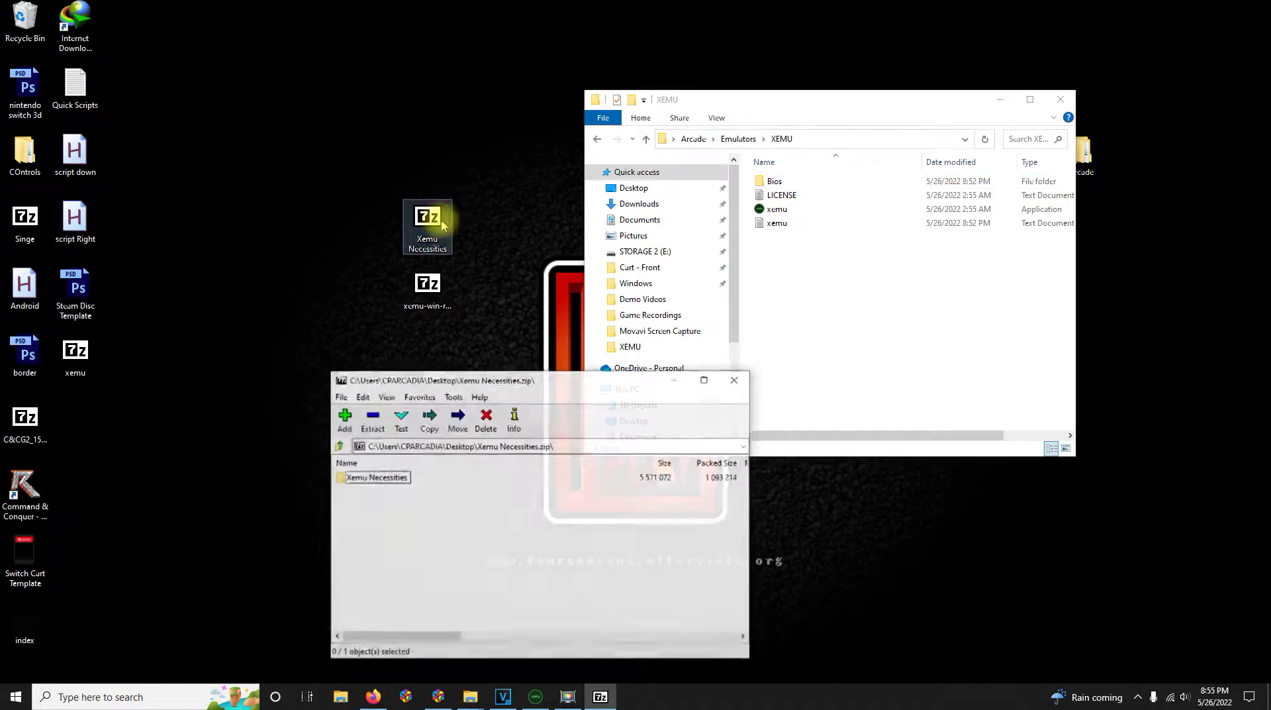
double_click(374, 478)
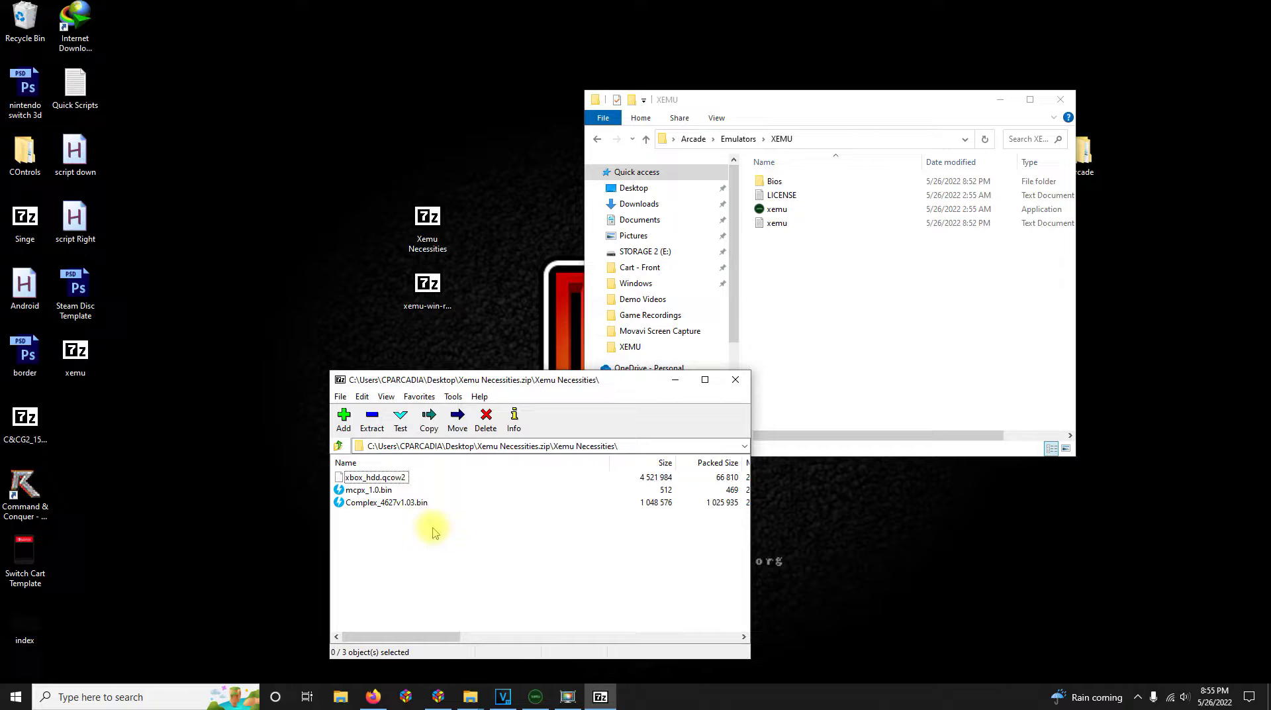
mouse_move(433, 528)
left_mouse_down()
mouse_move(426, 491)
mouse_move(376, 478)
left_mouse_up()
mouse_move(376, 478)
left_mouse_down()
mouse_move(714, 260)
mouse_move(774, 173)
mouse_move(775, 184)
left_mouse_up()
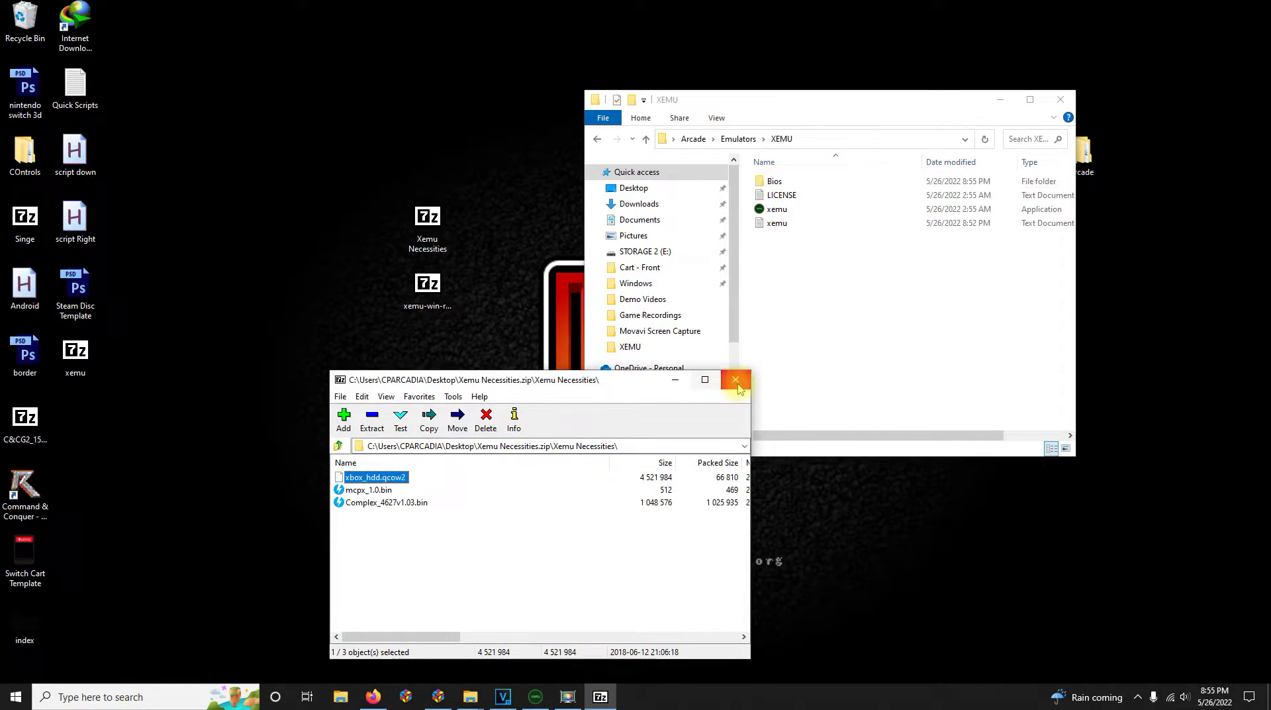
left_click(734, 379)
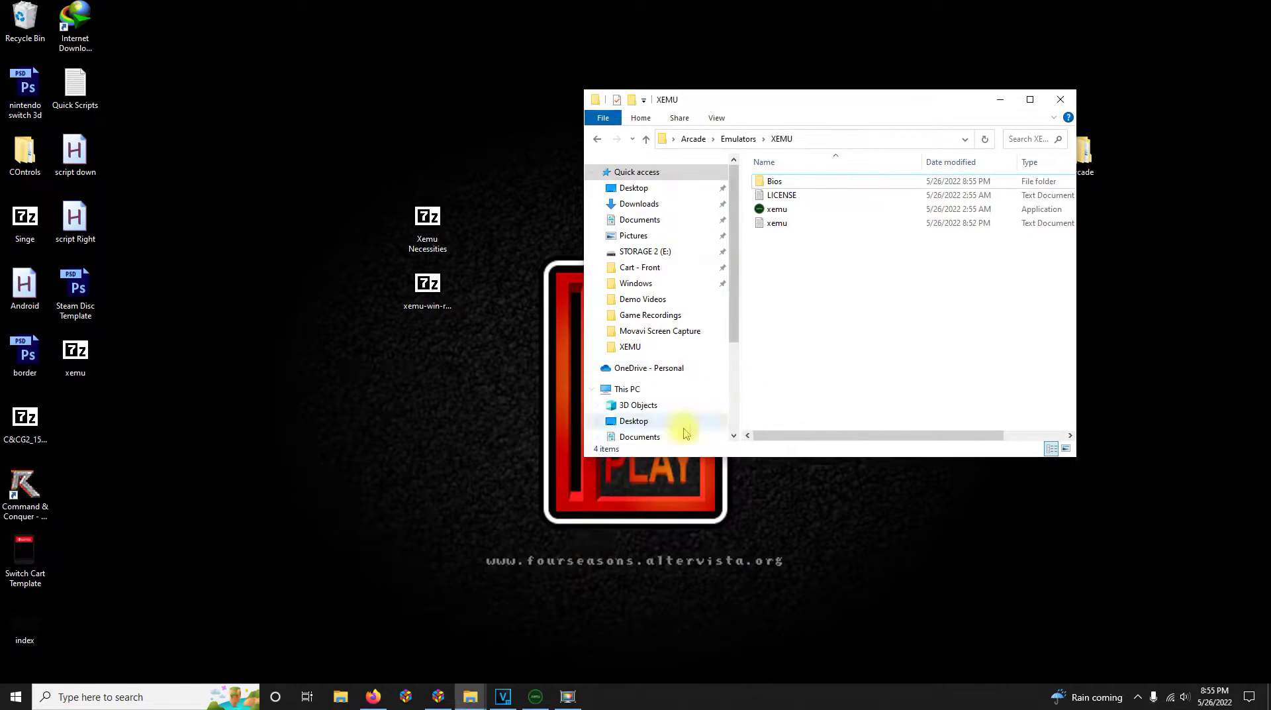
Step: Set the Boot ROM to mcpx_1.0.bin from Arcade\Emulators\XEMU\Bios
left_click(533, 700)
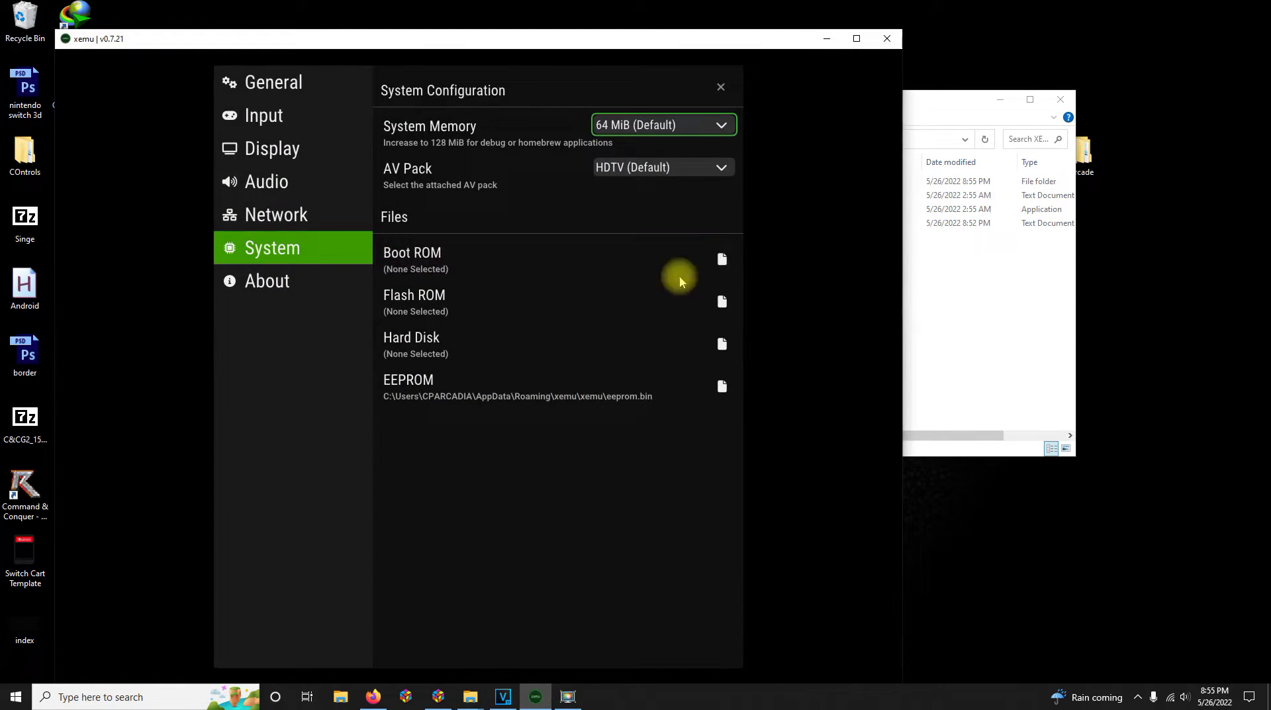
left_click(723, 260)
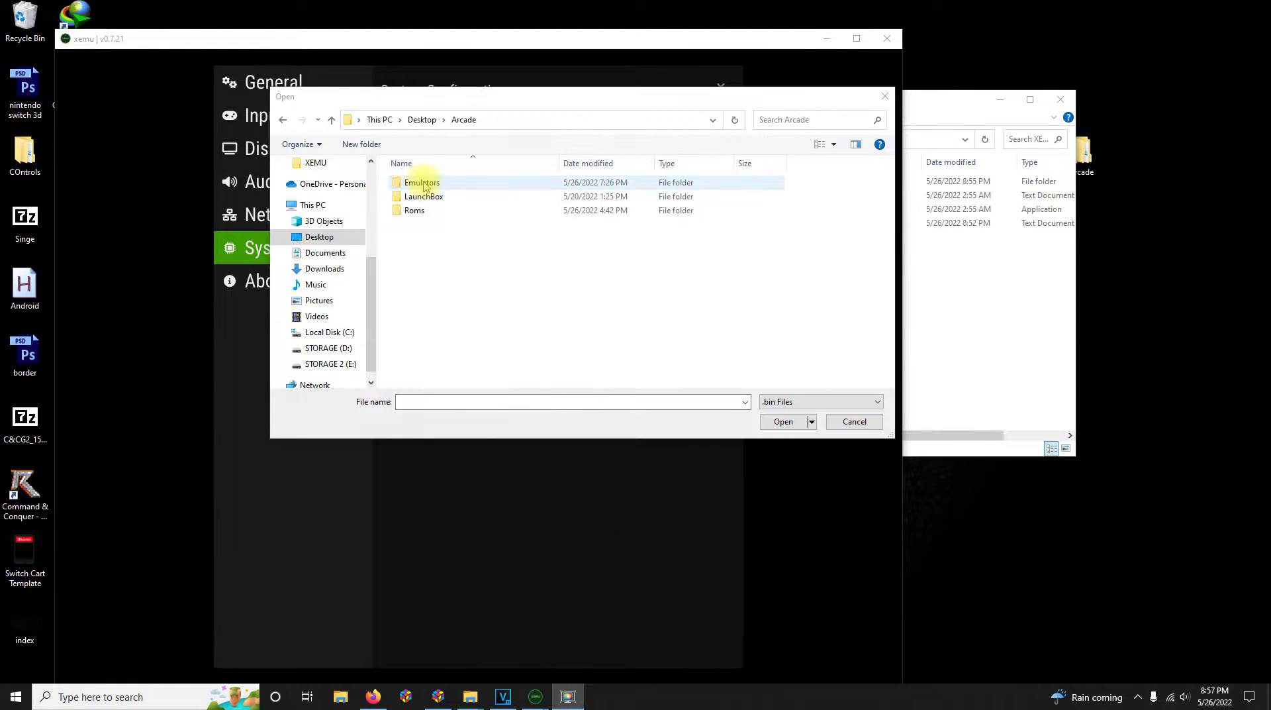
double_click(425, 185)
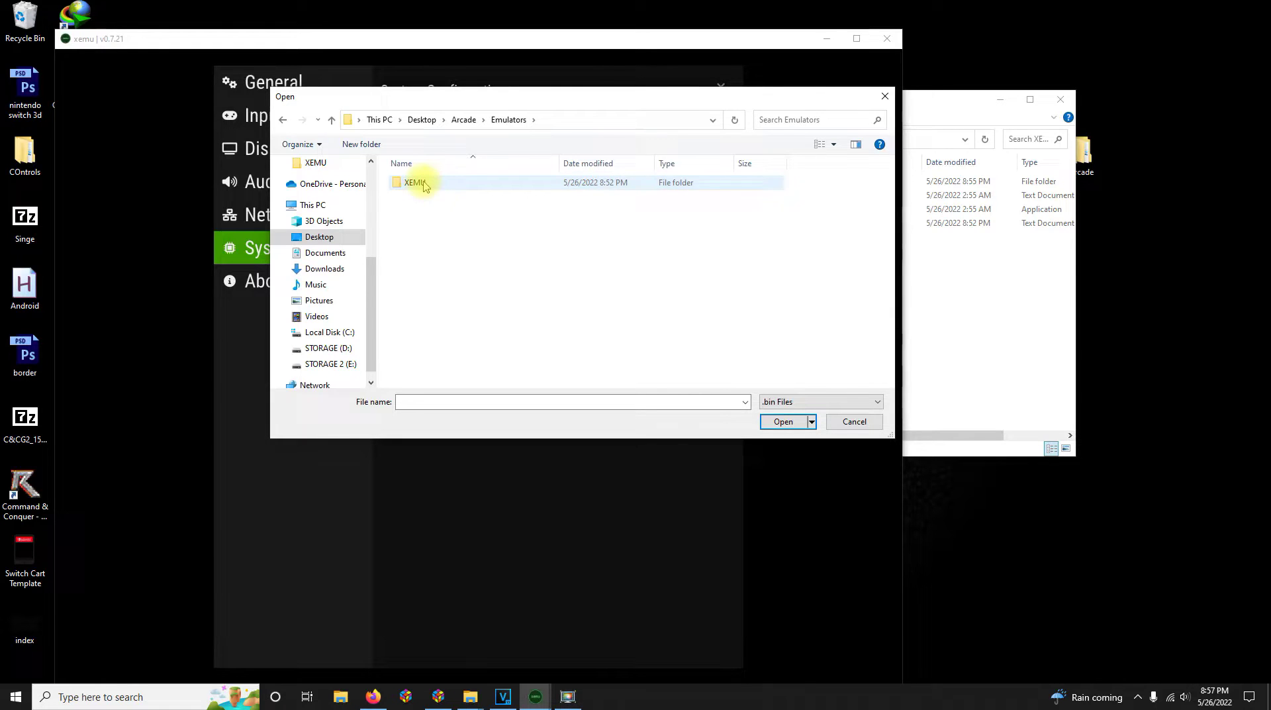
left_click(423, 183)
double_click(424, 184)
double_click(420, 185)
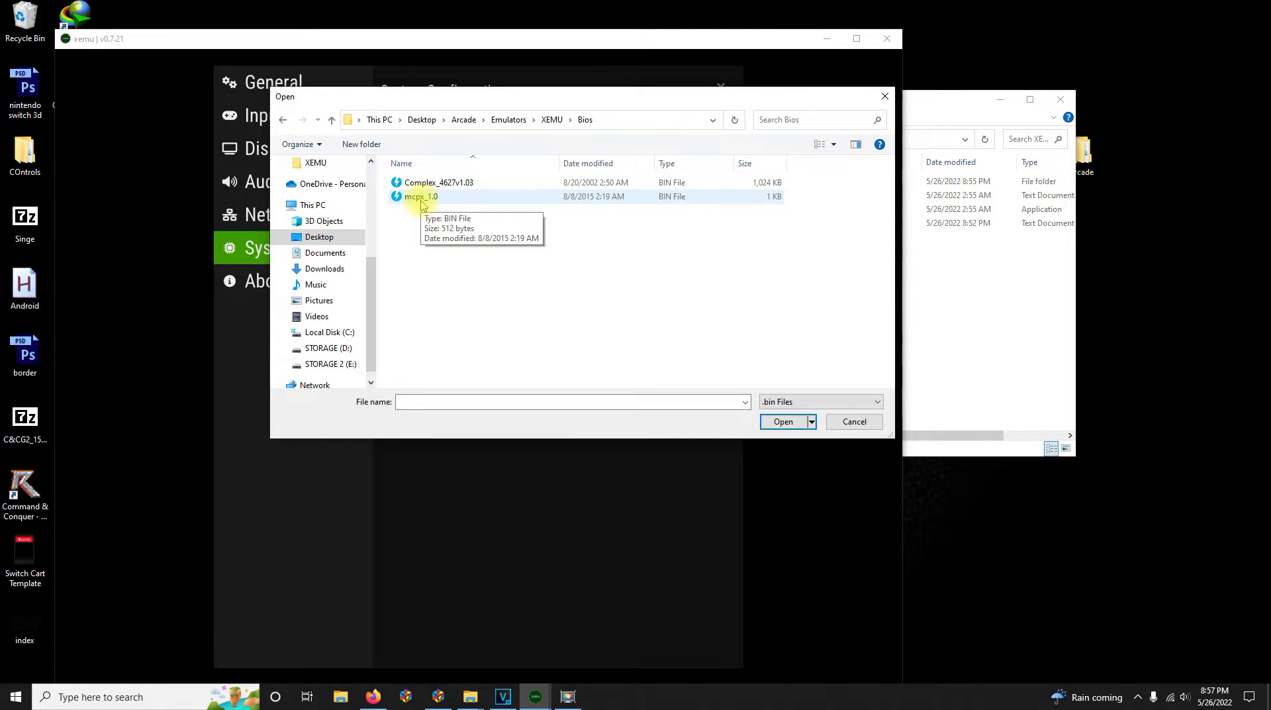
double_click(421, 197)
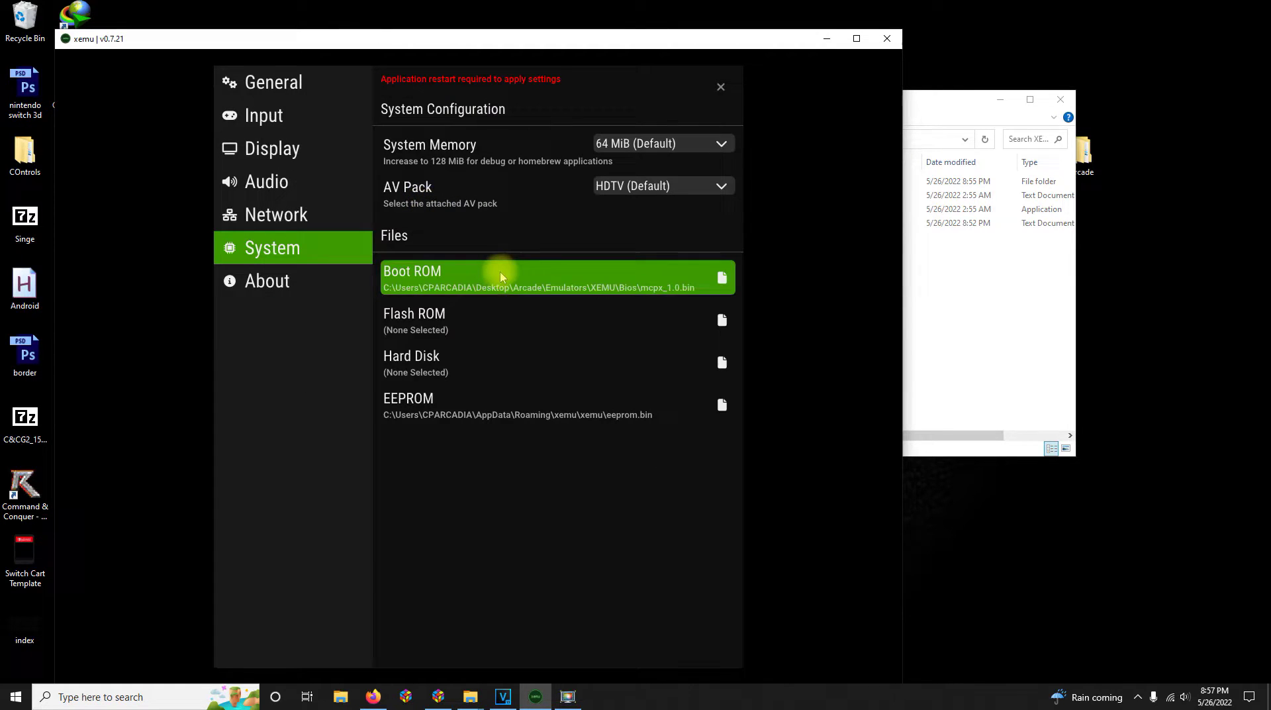
Step: Set the Flash ROM to Complex_4627v1.03.bin and the Hard Disk to xbox_hdd.qcow2
left_click(722, 322)
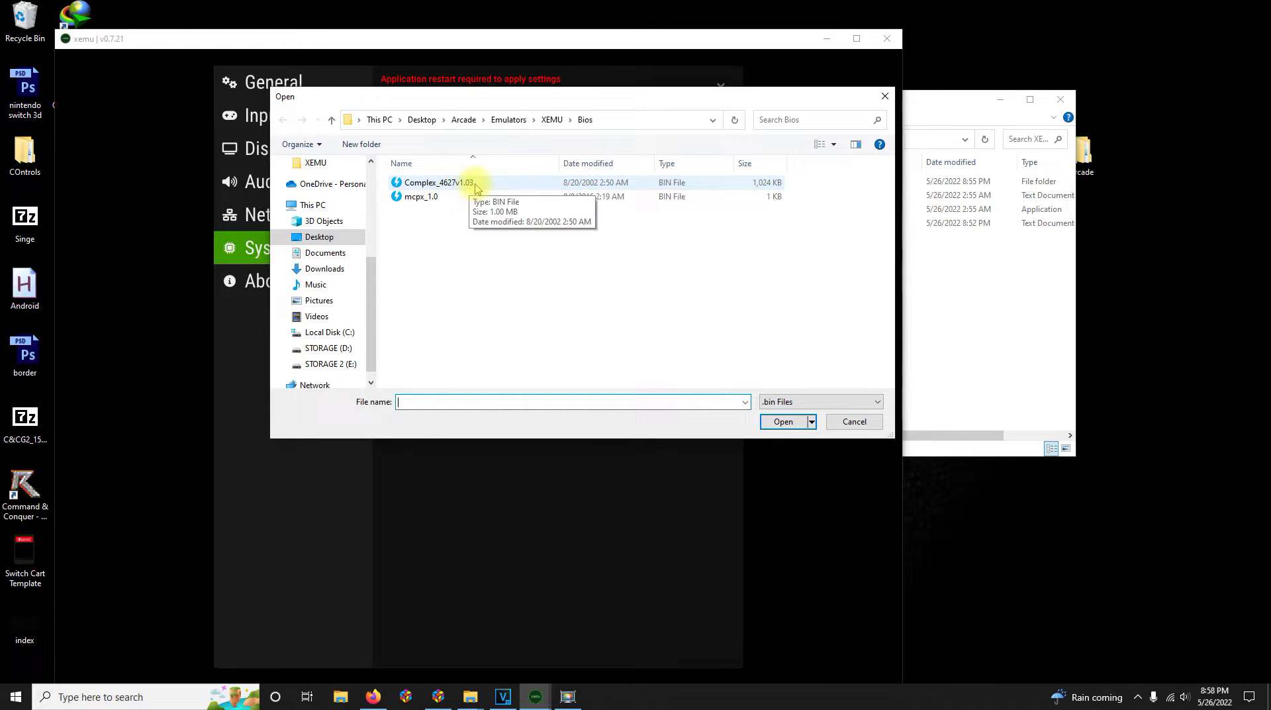
double_click(475, 188)
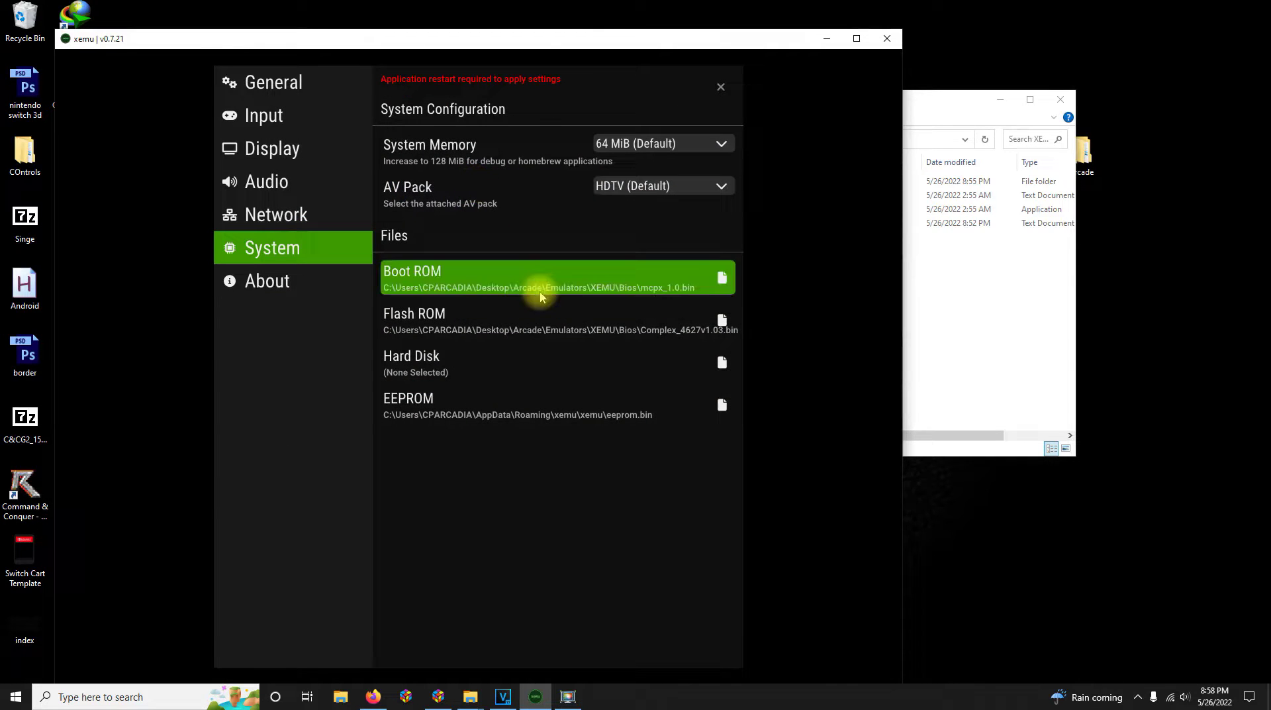
left_click(721, 364)
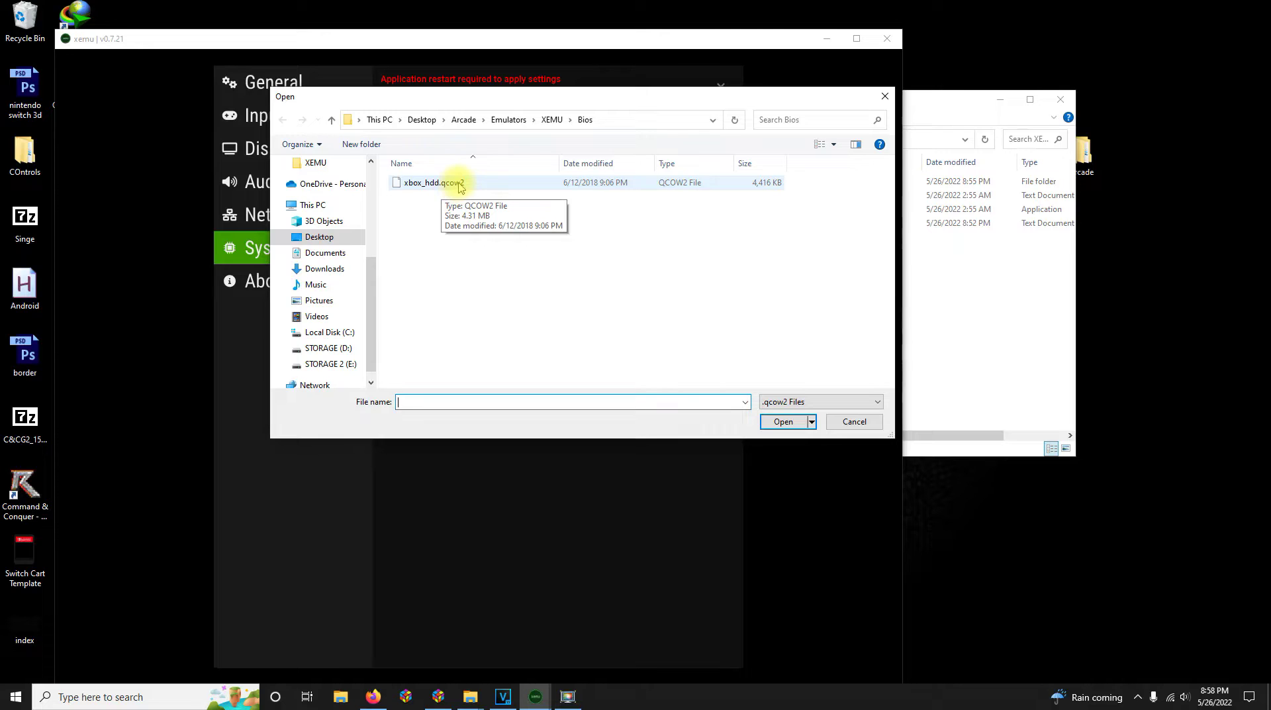
double_click(460, 185)
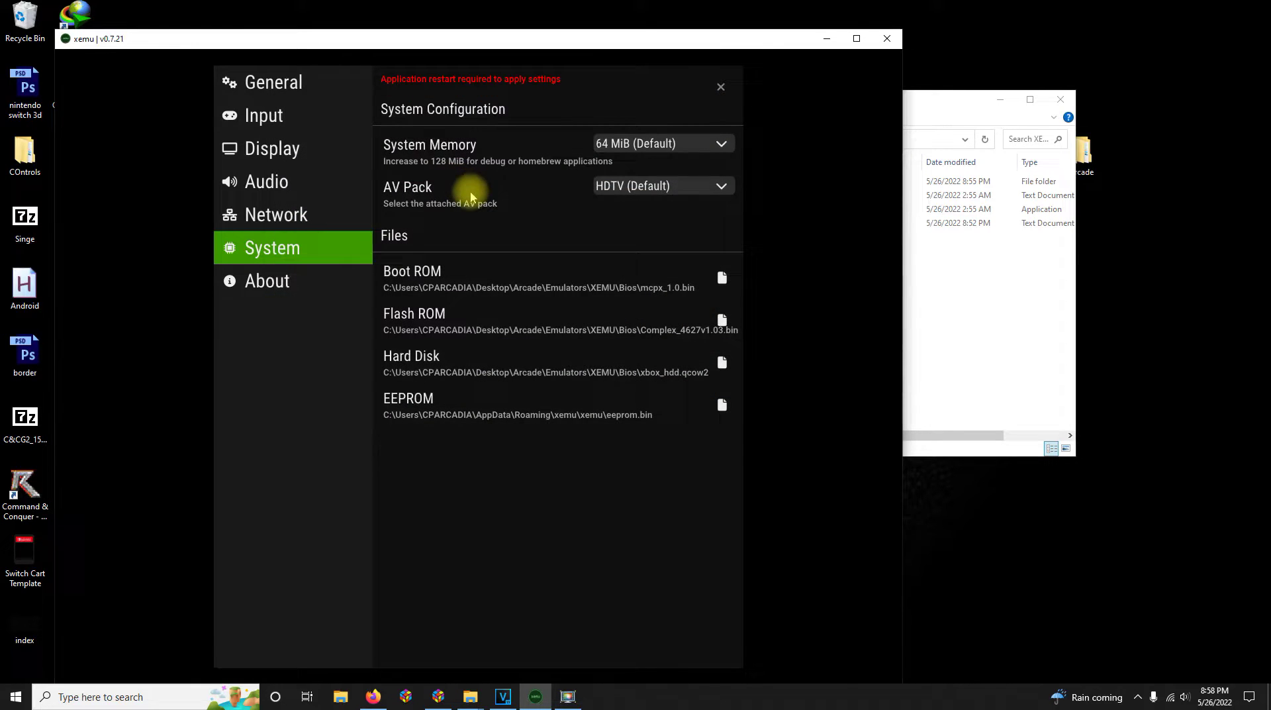
Step: Turn off Check for updates in xemu's General settings
left_click(300, 97)
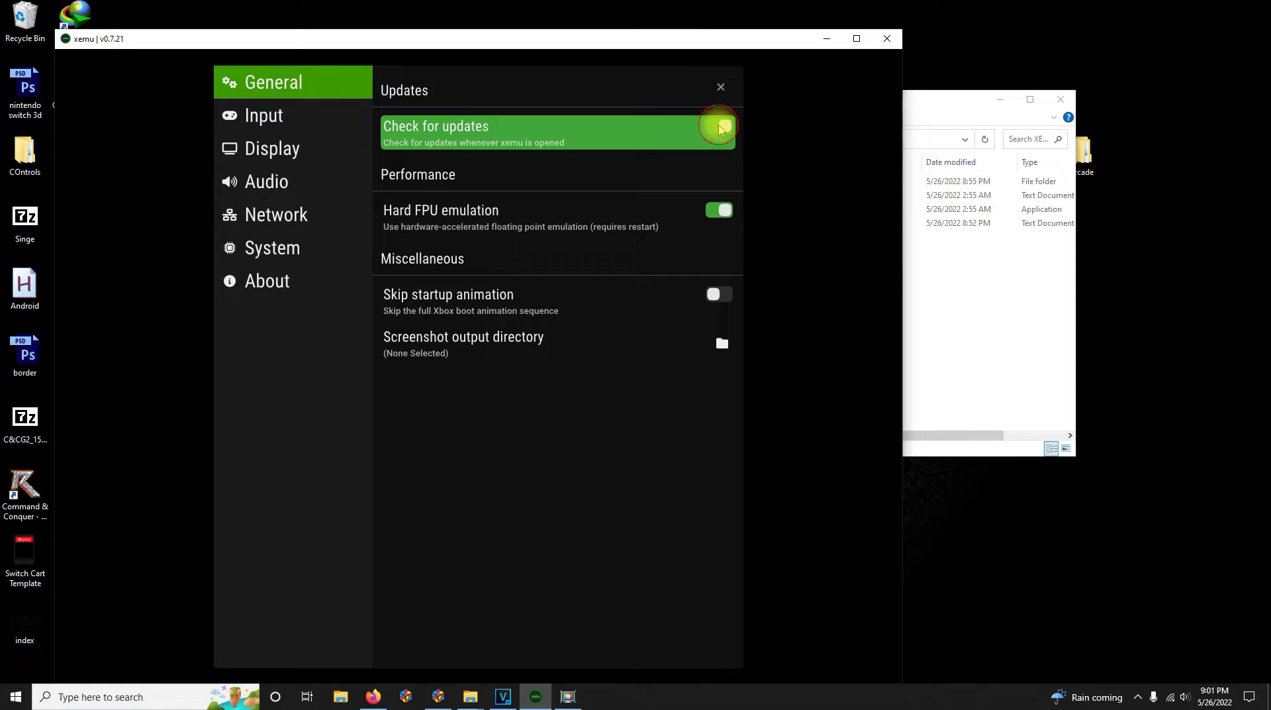
left_click(720, 129)
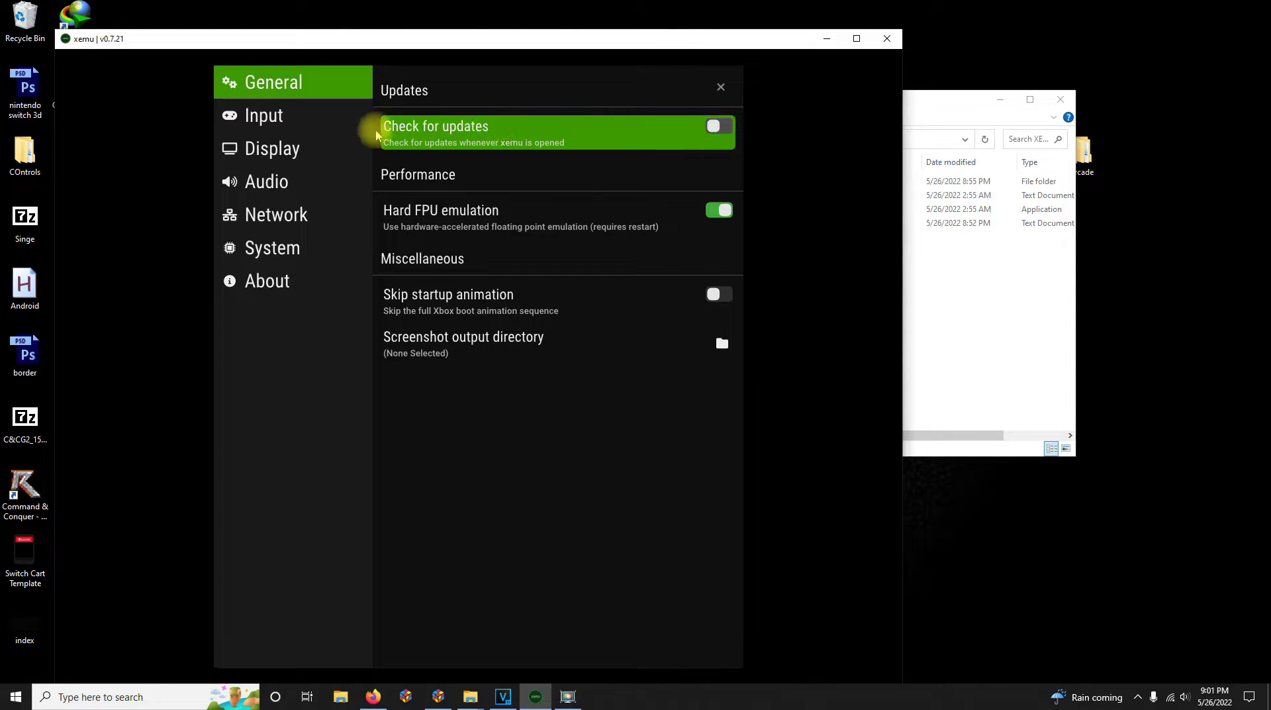
Step: Set the Display internal resolution scale to 4x, then close the settings panel
left_click(312, 149)
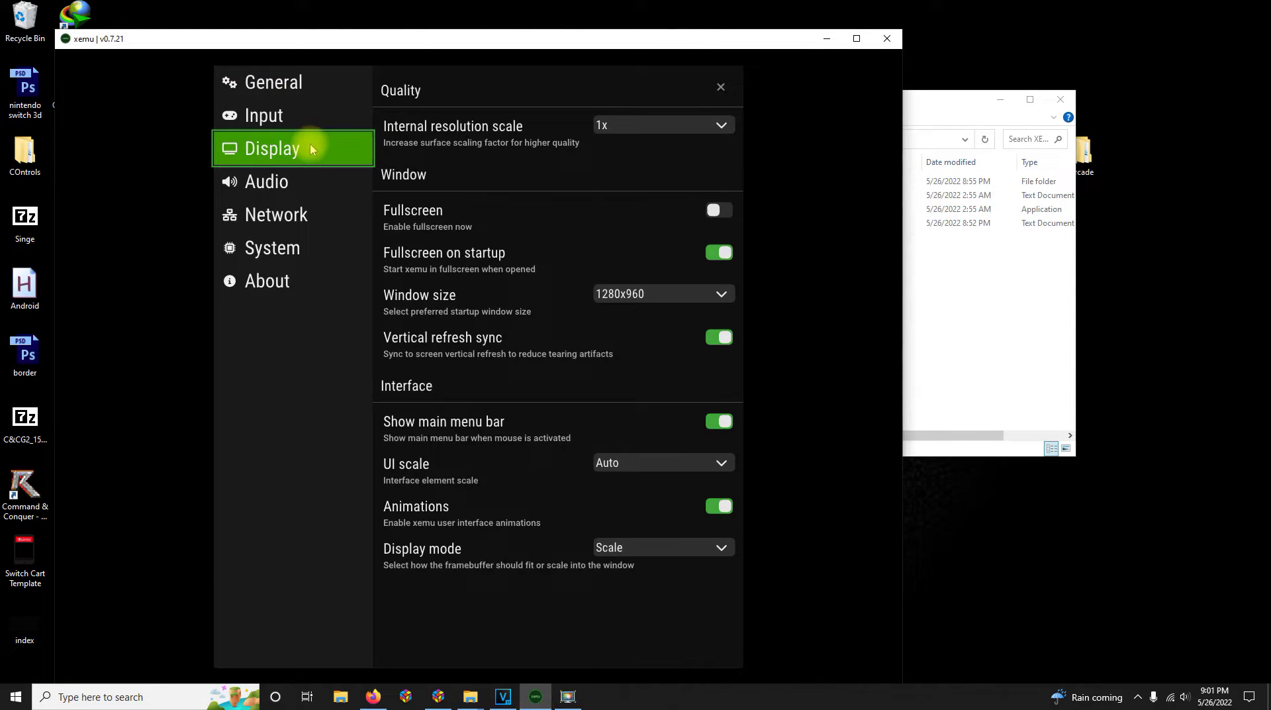
left_click(657, 125)
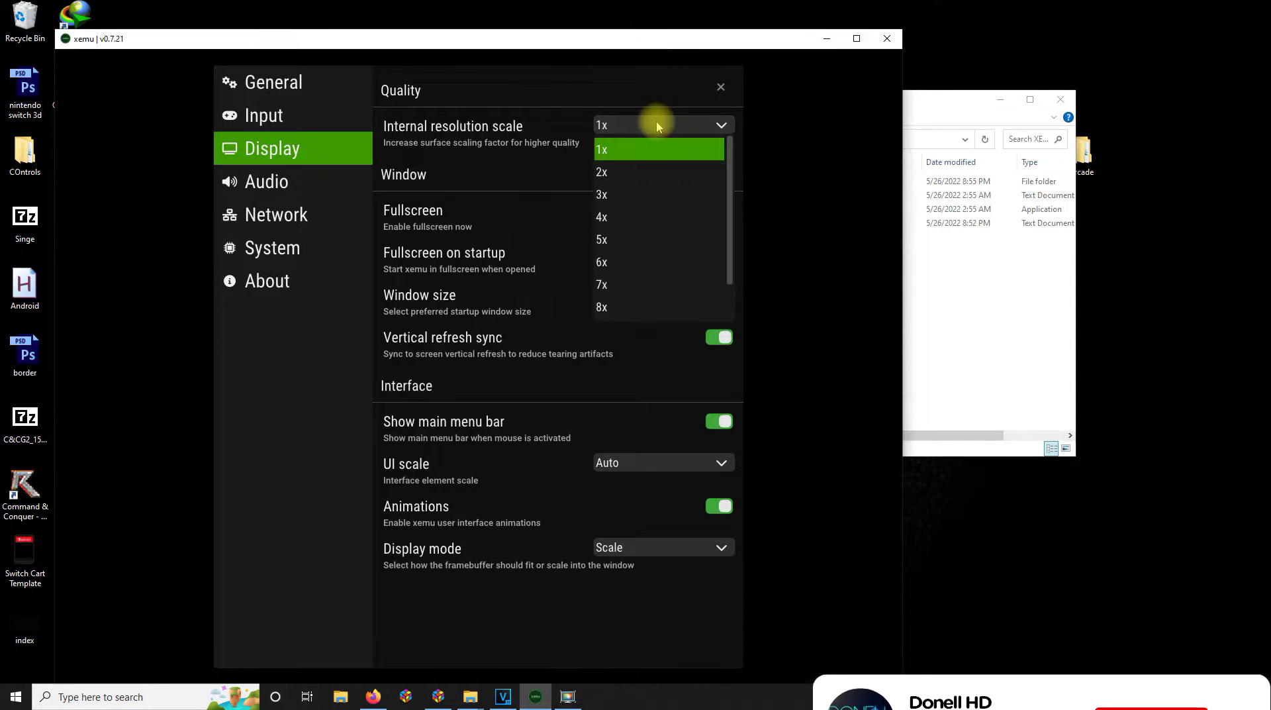
left_click(630, 212)
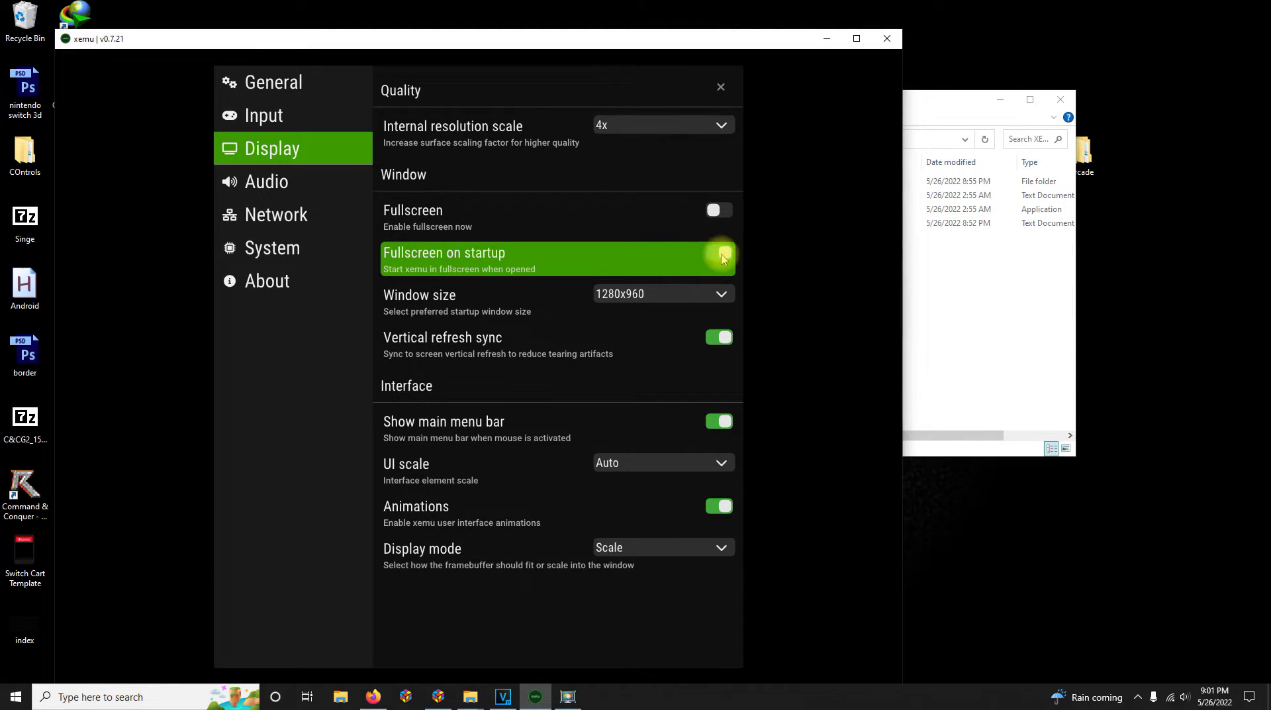
left_click(720, 85)
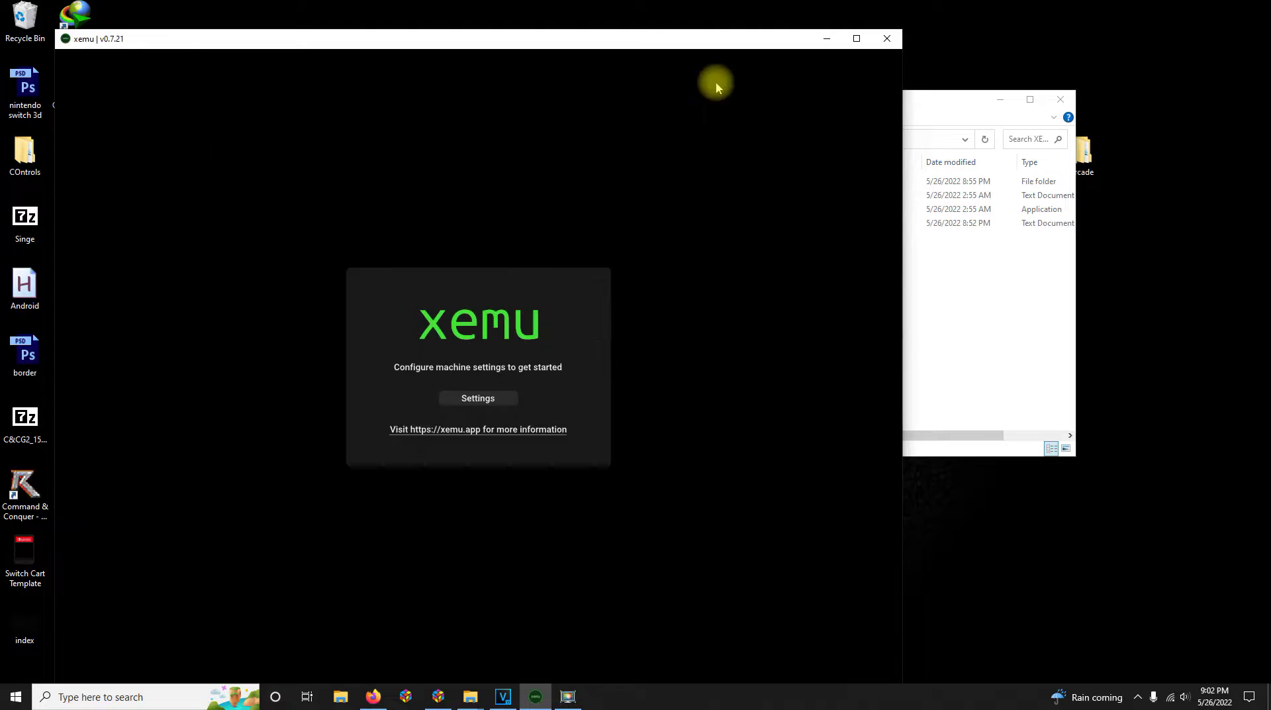
Step: Close xemu and relaunch xemu.exe from the XEMU folder to test the new settings
left_click(887, 41)
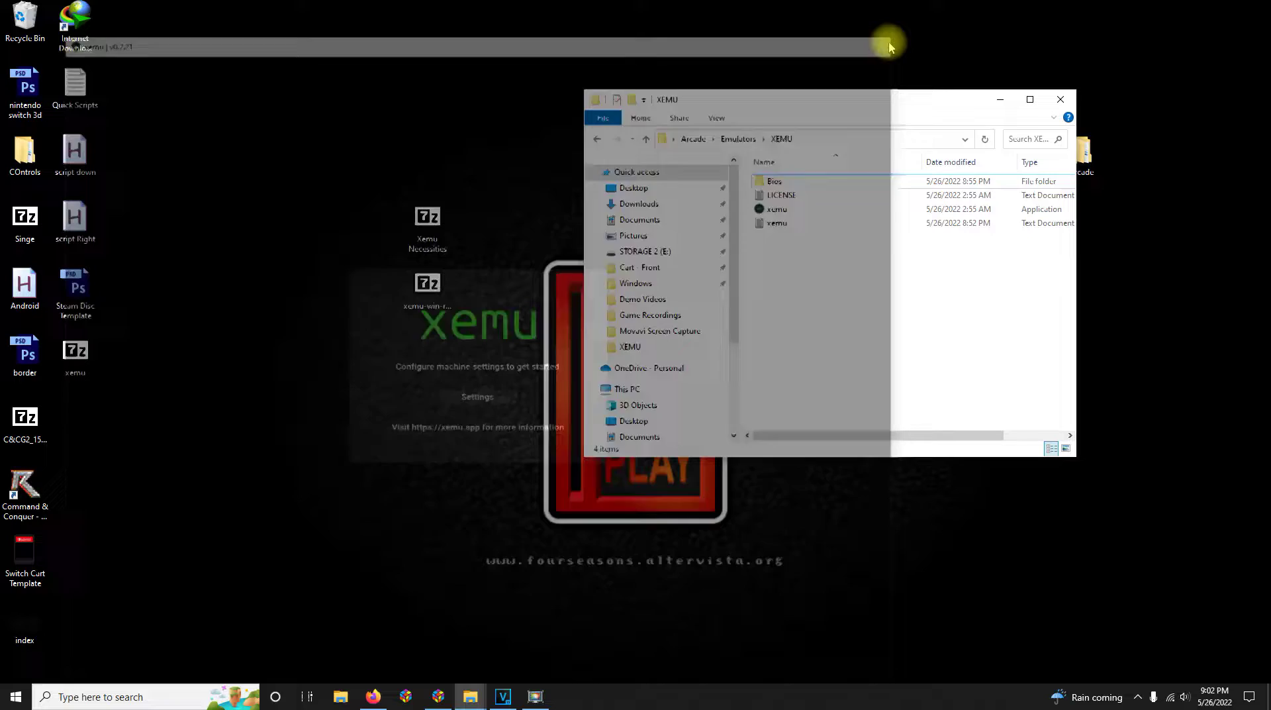
double_click(776, 208)
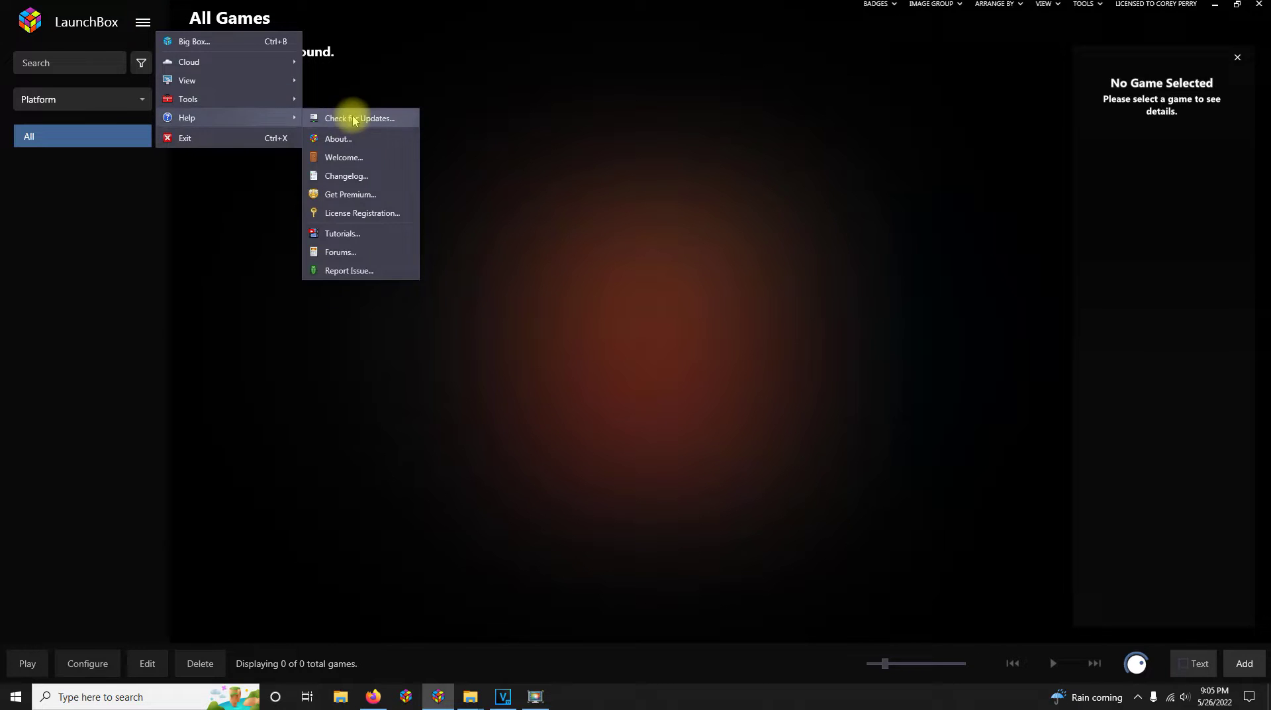
Step: In the emulator manager, add a new emulator and name it Xemu
mouse_move(351, 125)
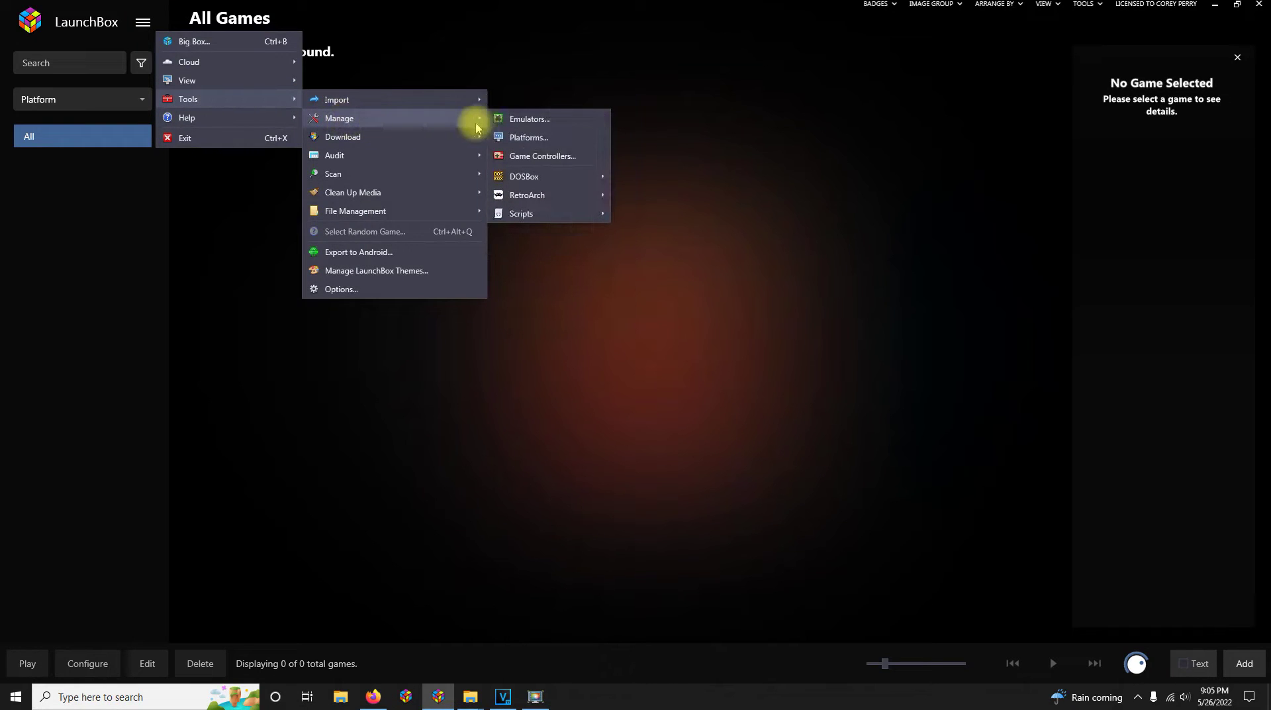
left_click(523, 120)
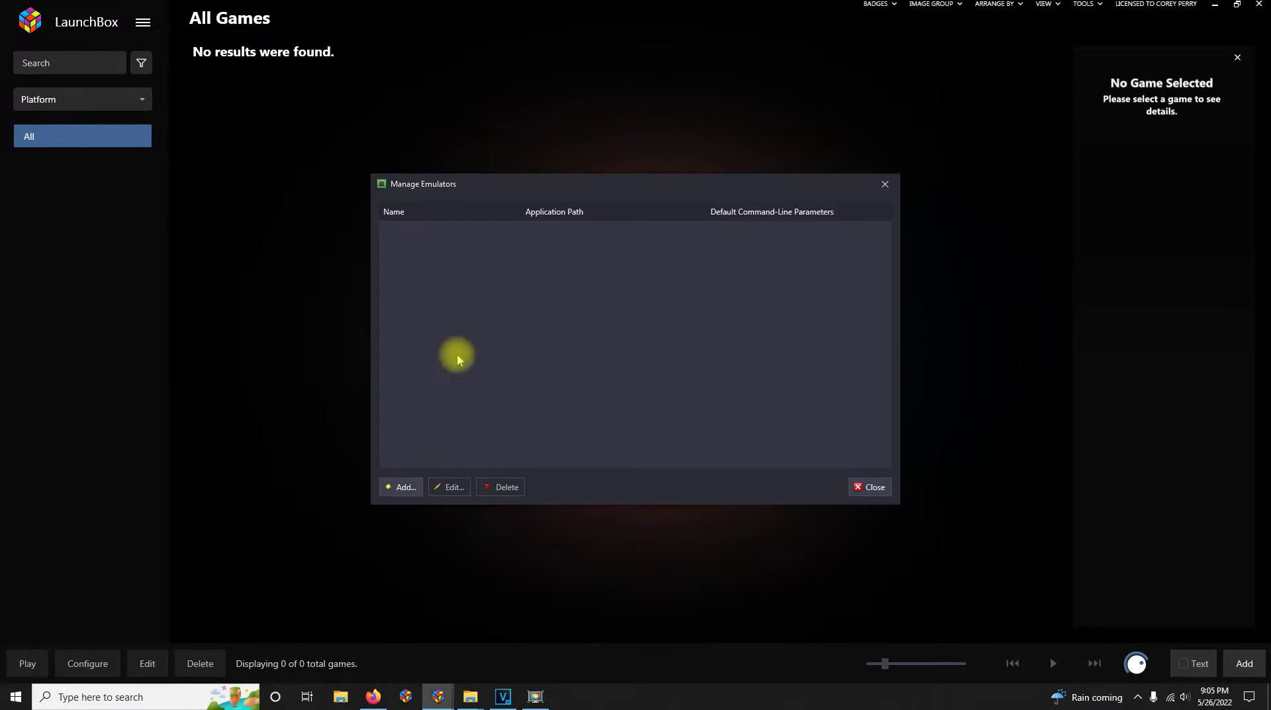
left_click(407, 486)
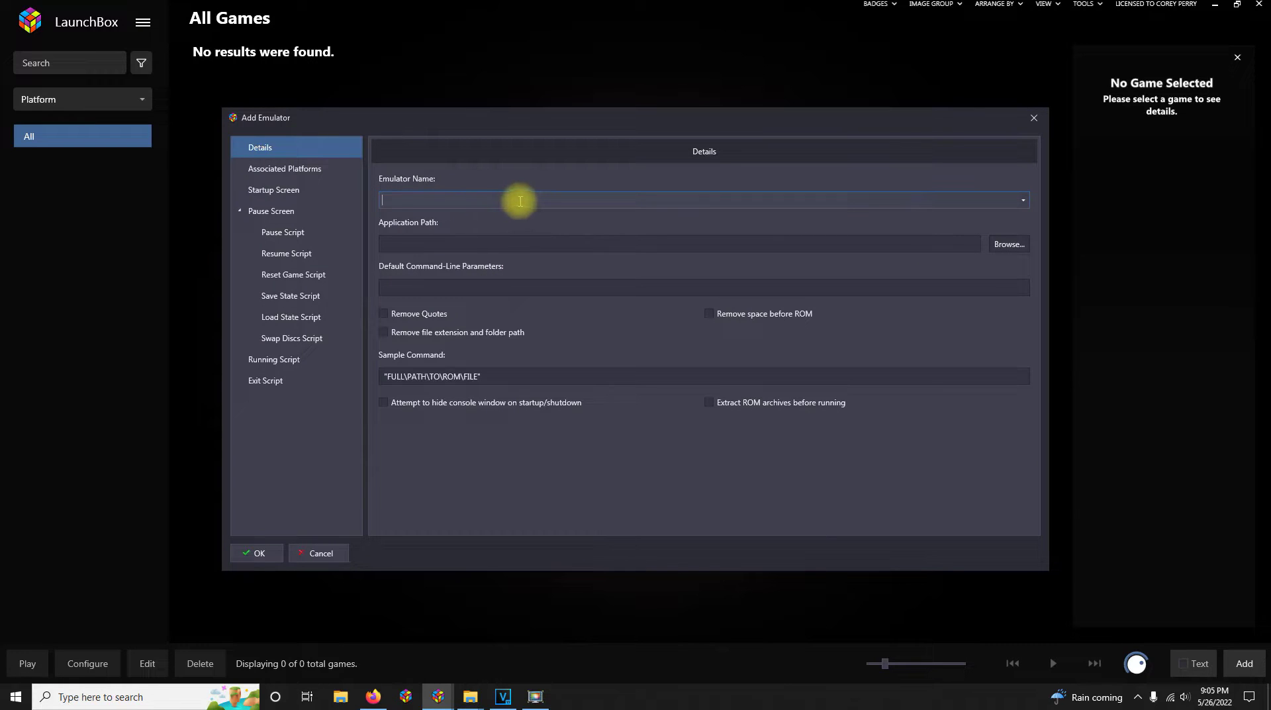
type("Xemu")
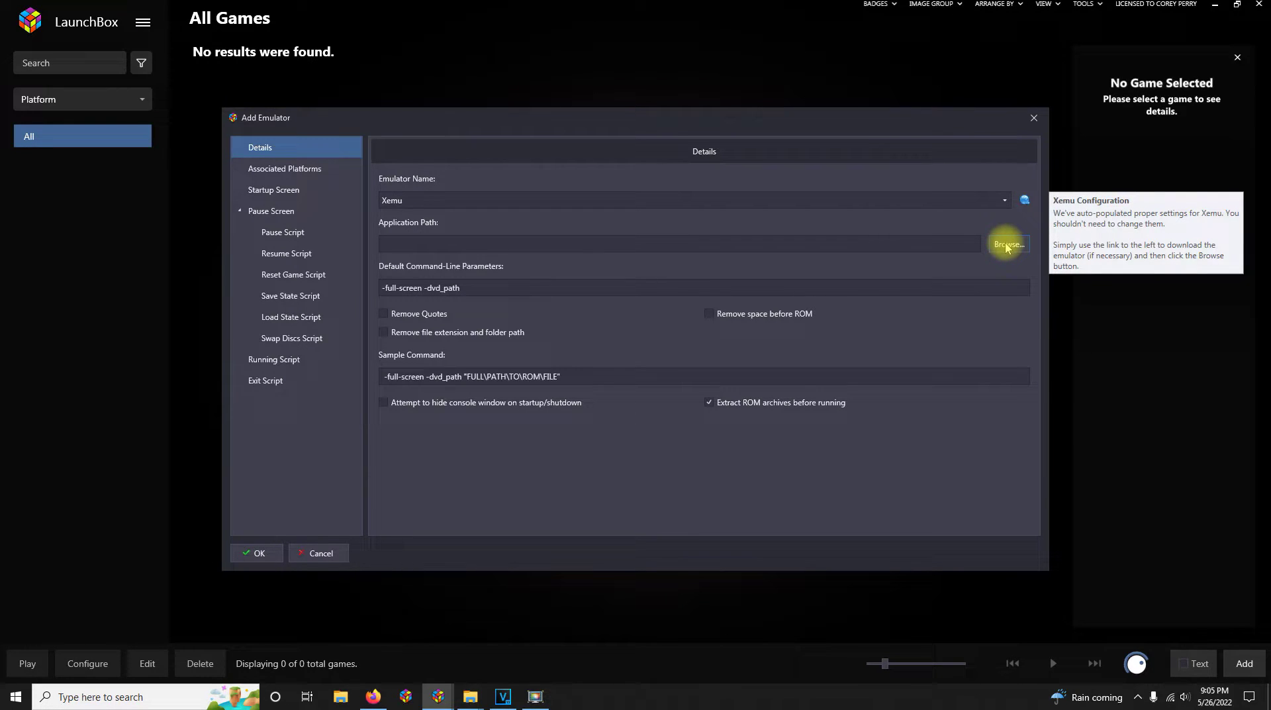
Step: Set xemu.exe as Xemu's application and paste the Esc-to-close AutoHotkey running script
left_click(1006, 245)
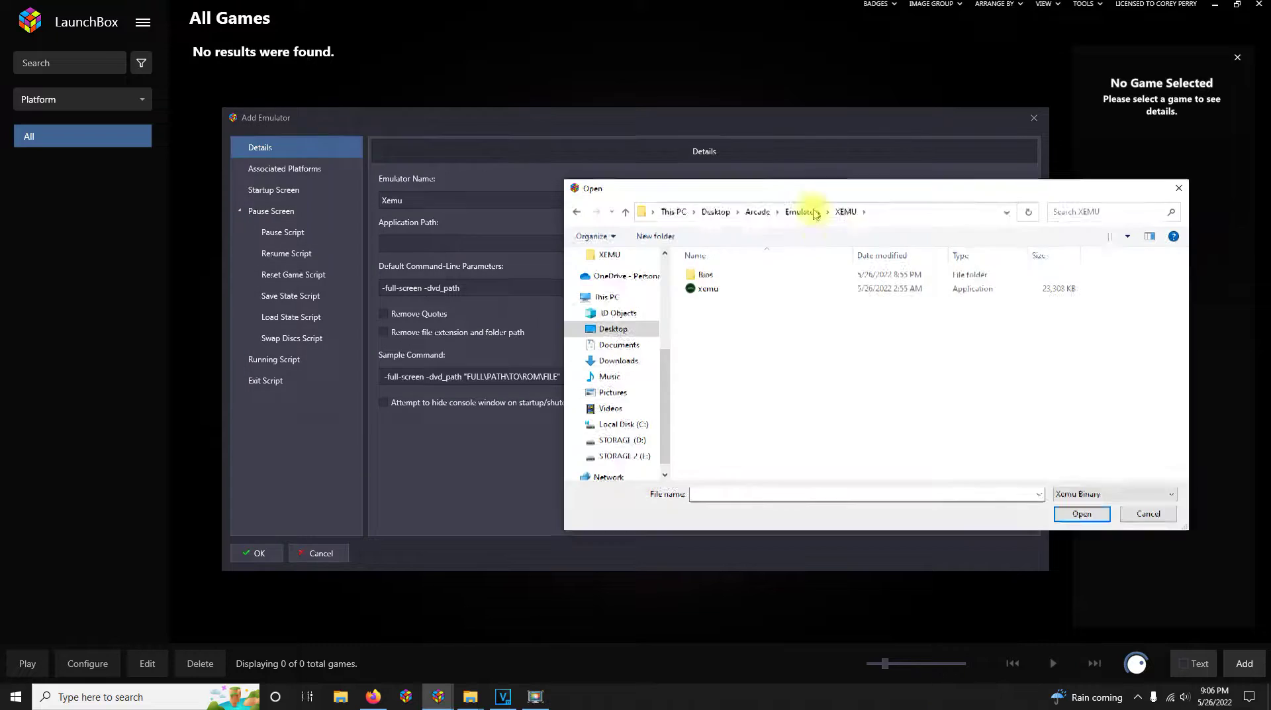
double_click(703, 288)
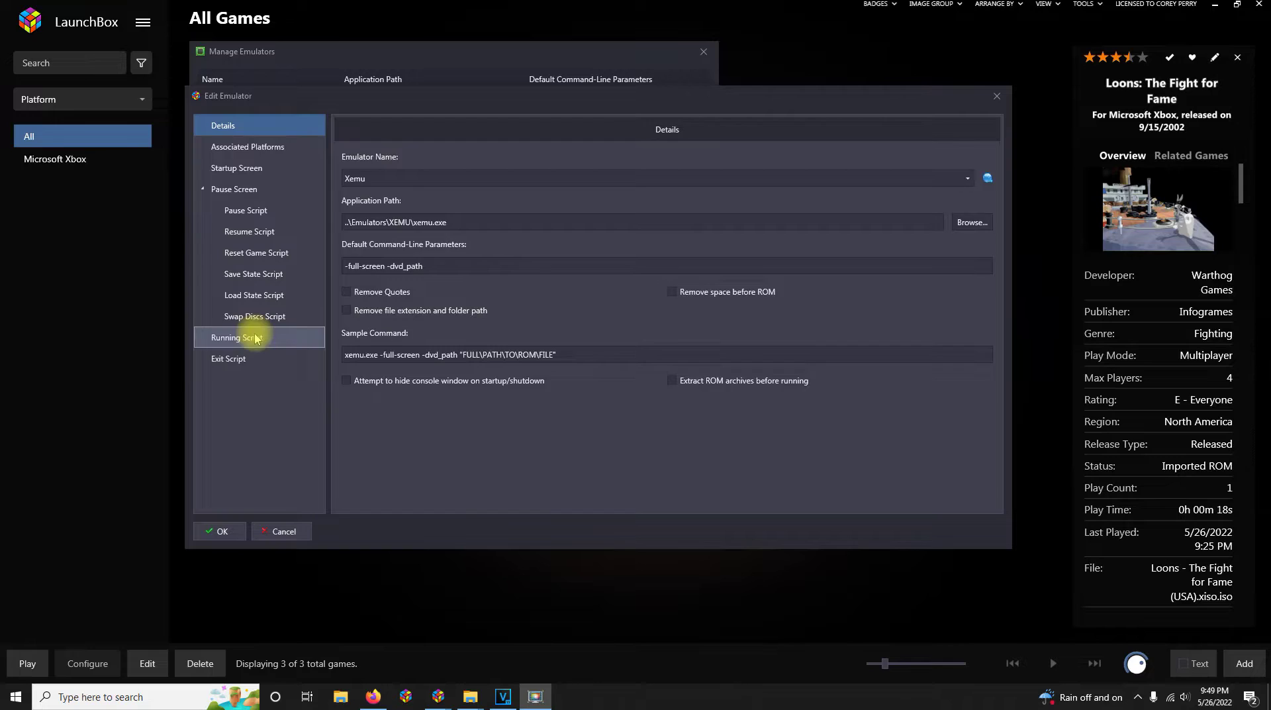
left_click(255, 338)
right_click(405, 228)
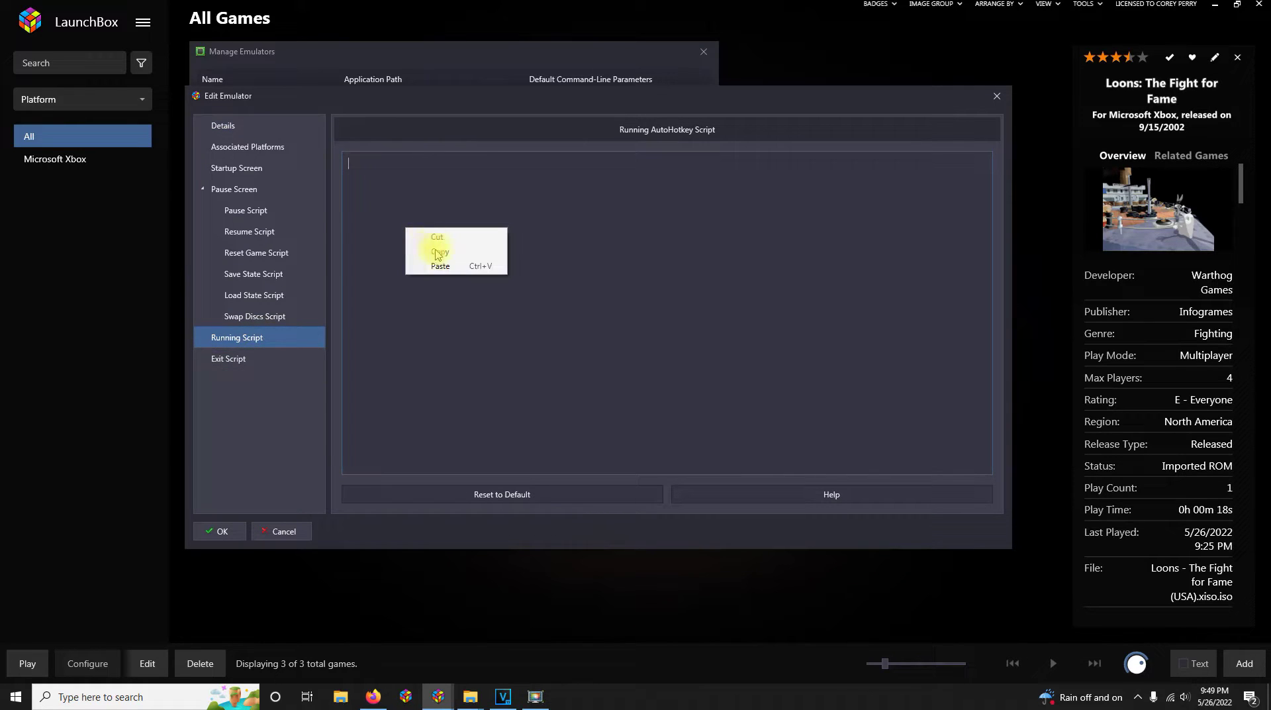
left_click(440, 265)
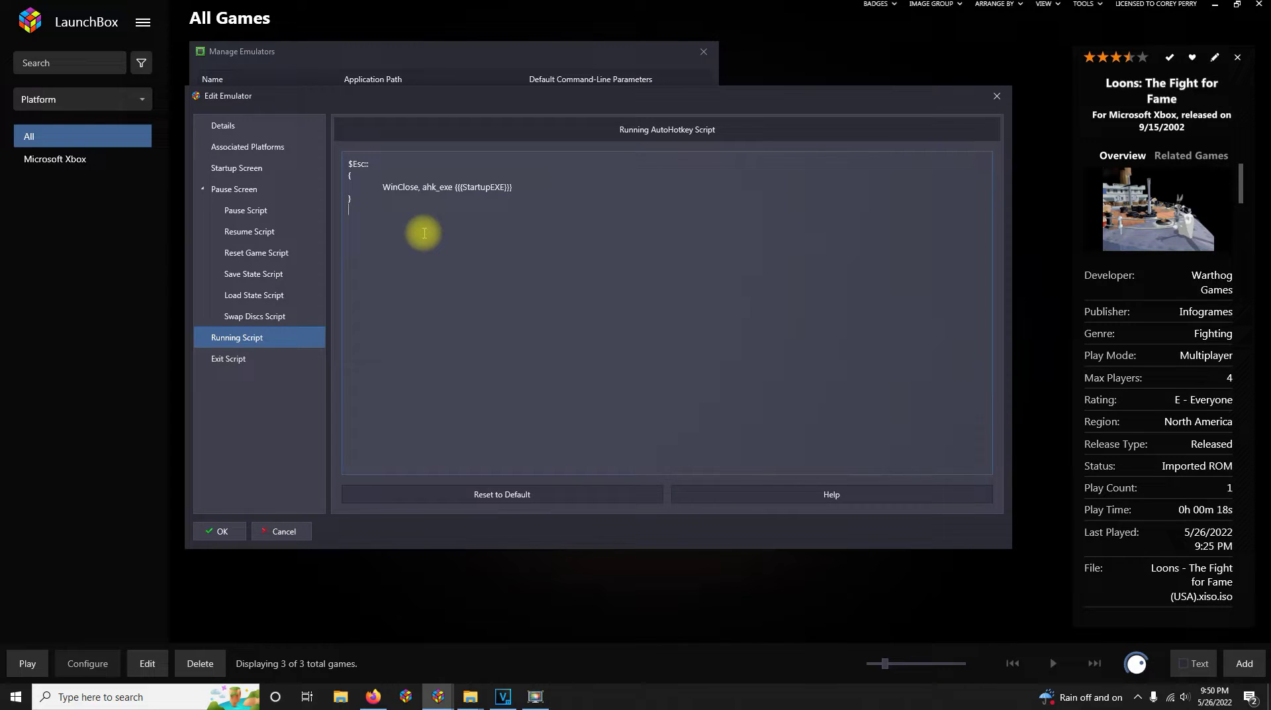
Step: Make Xemu the default emulator for Microsoft Xbox and save the emulator
left_click(289, 152)
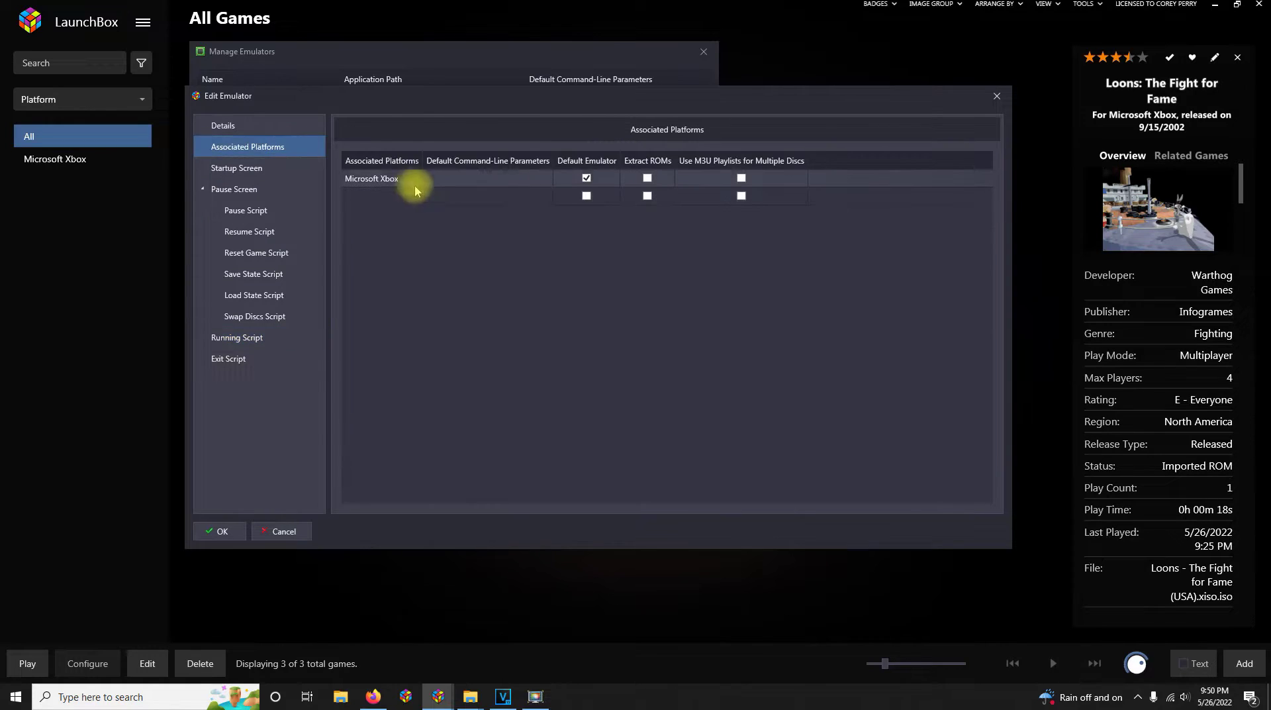
left_click(585, 178)
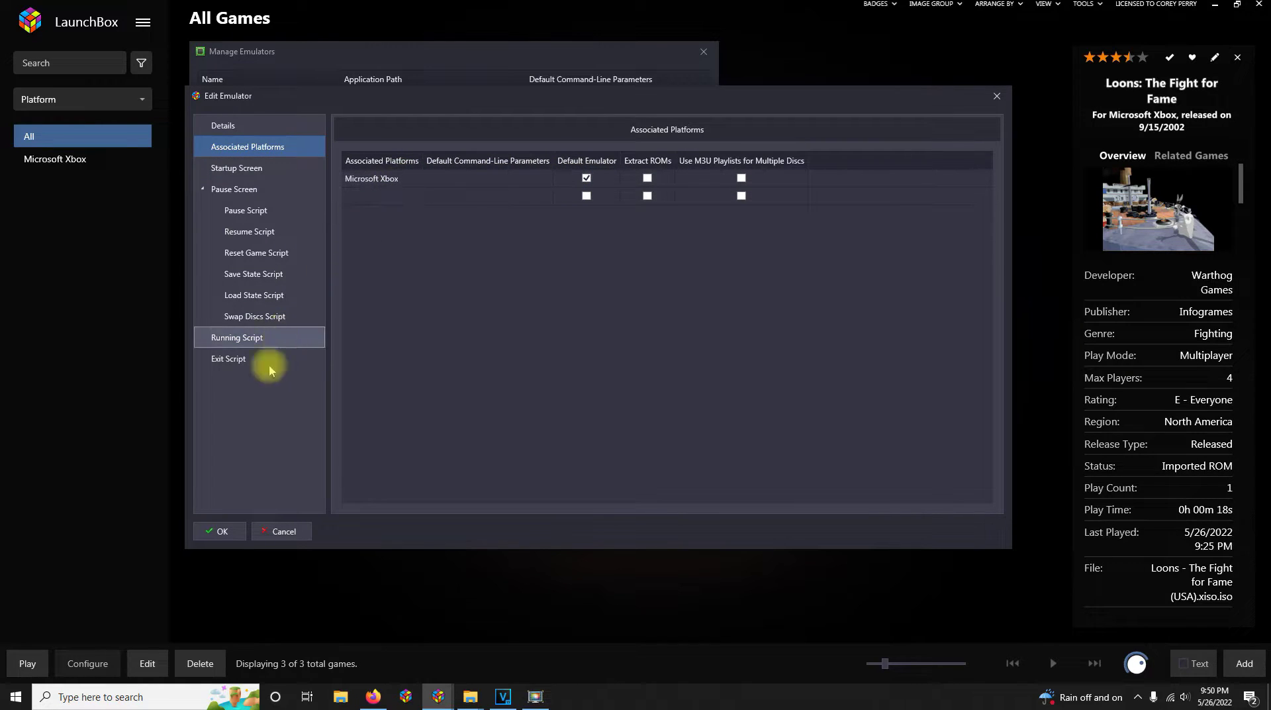
left_click(231, 538)
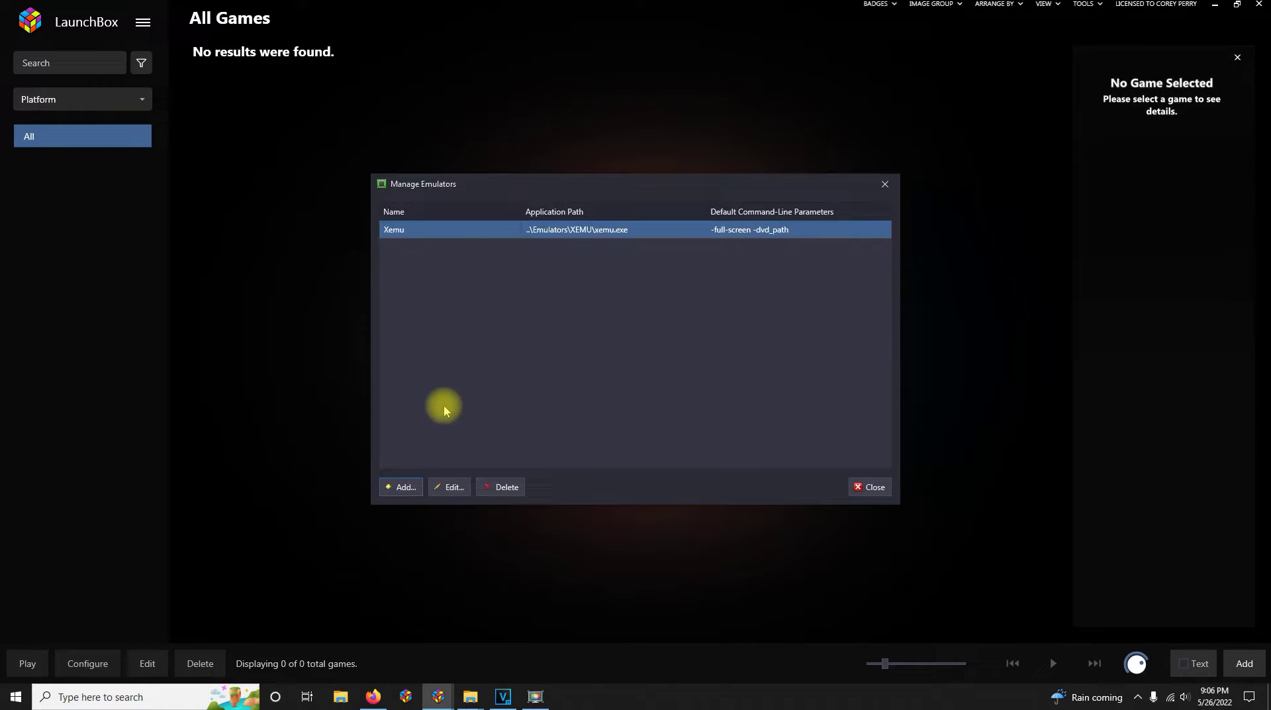
Step: Close Manage Emulators and start the Tools > Import > ROM Files wizard
left_click(870, 486)
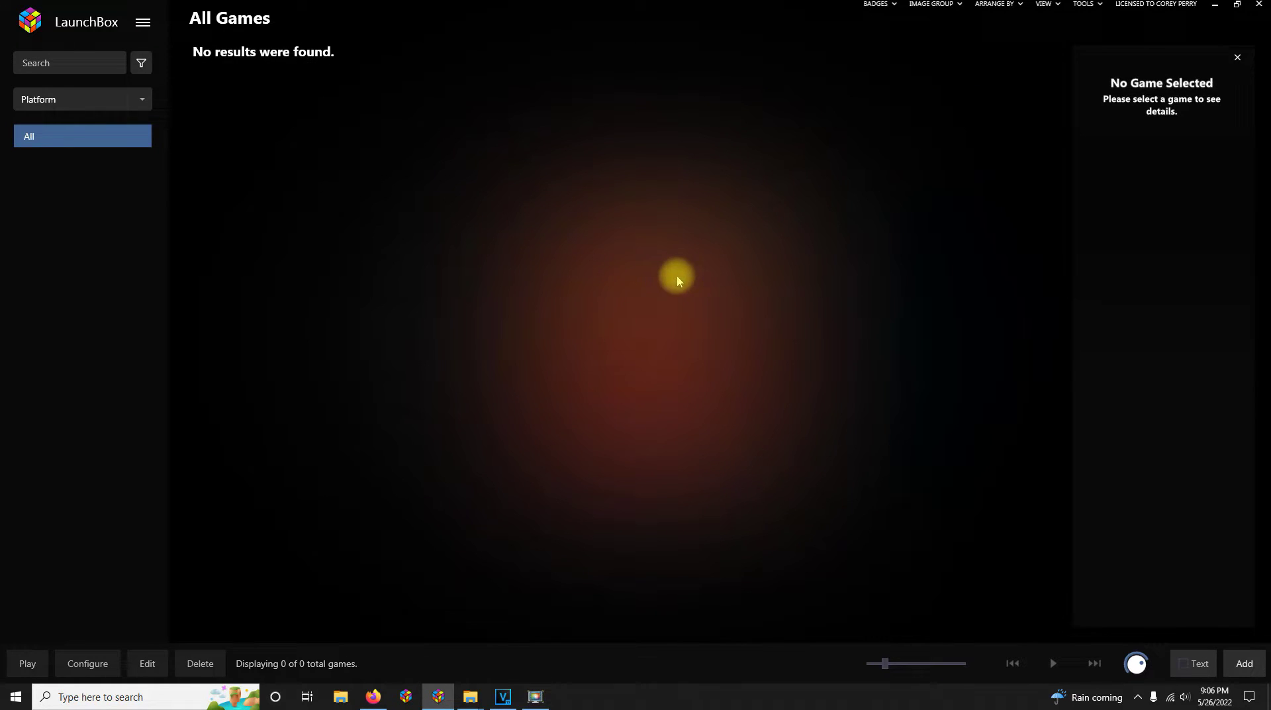
left_click(1083, 4)
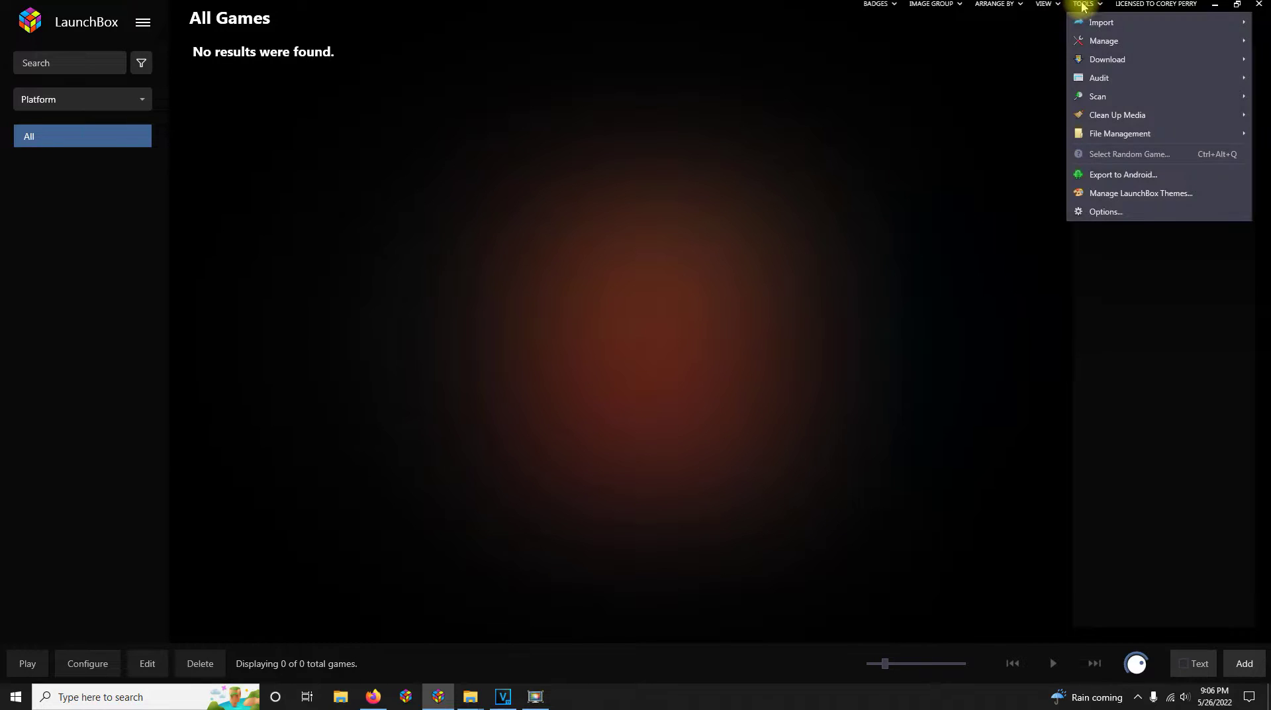
mouse_move(1094, 21)
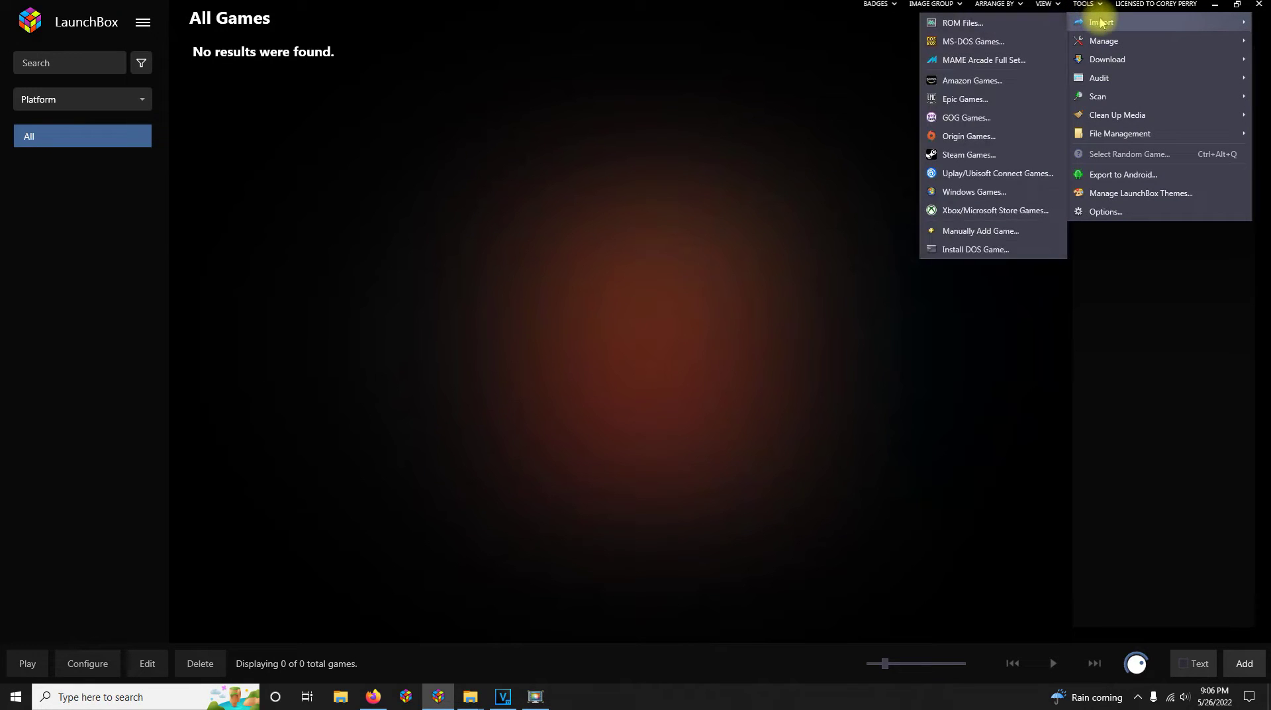
left_click(1019, 24)
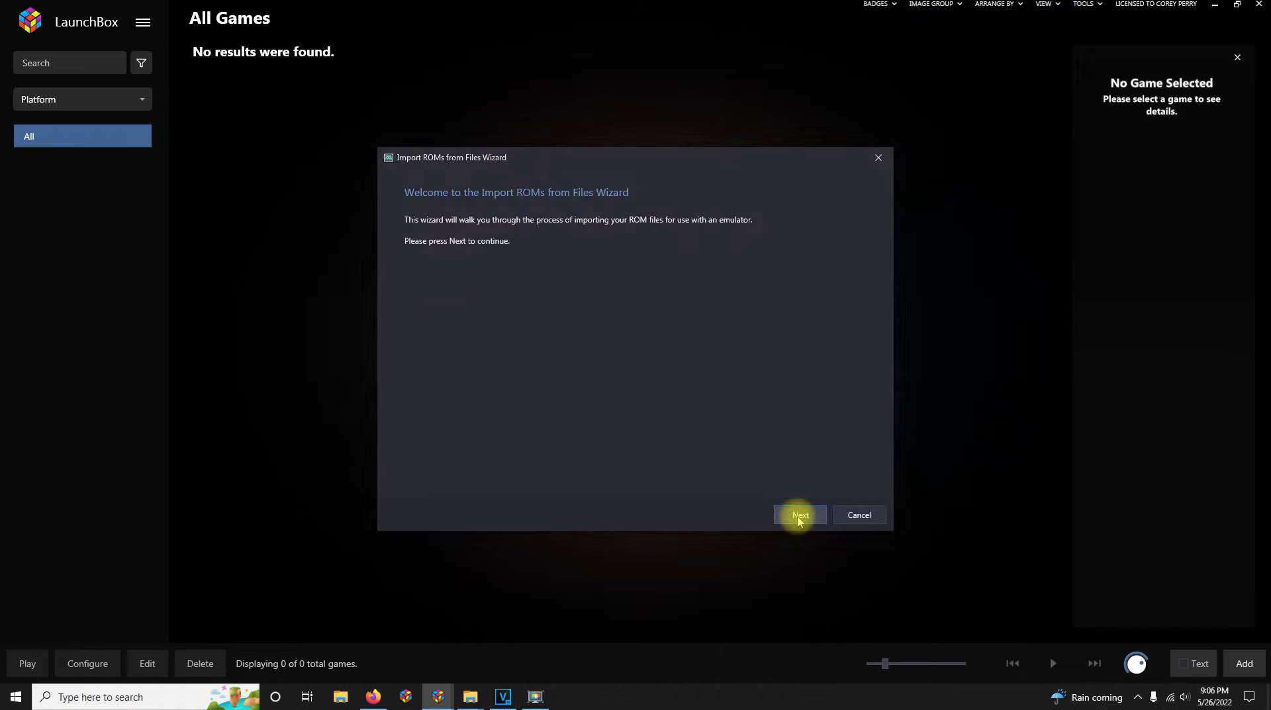
Step: Add the Roms\Microsoft Xbox folder as the import source
left_click(798, 520)
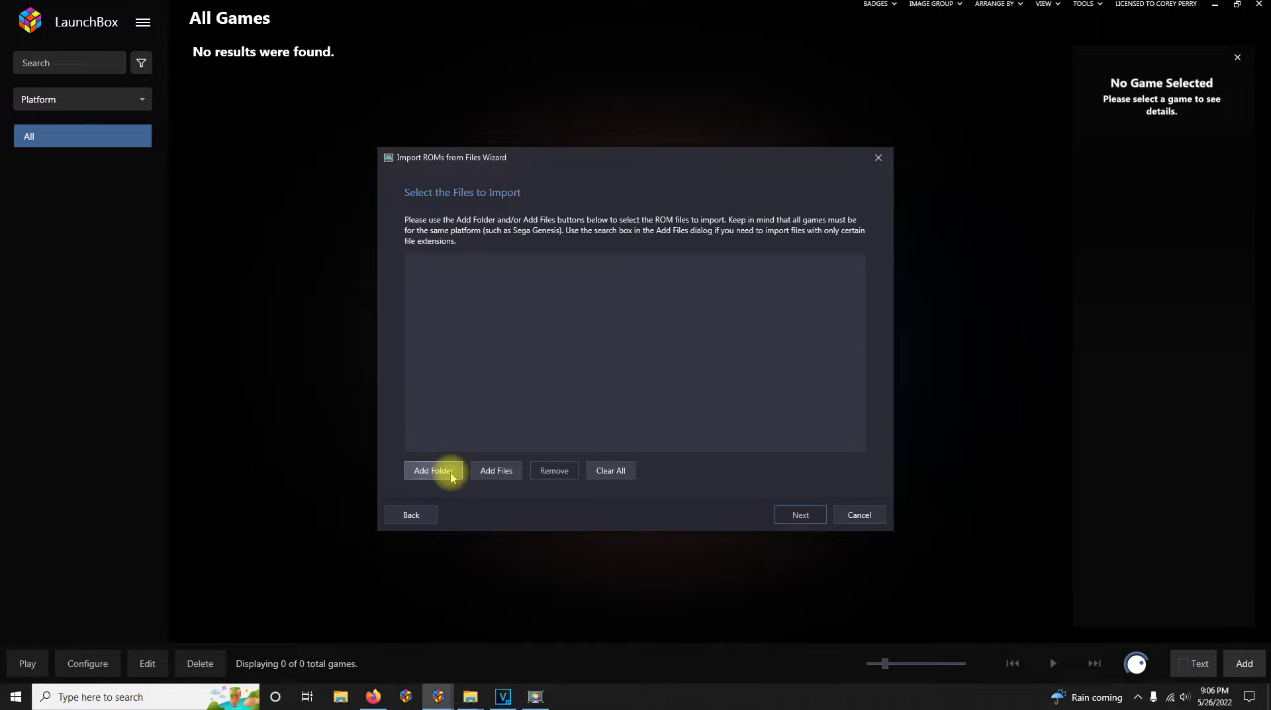
left_click(451, 477)
double_click(531, 276)
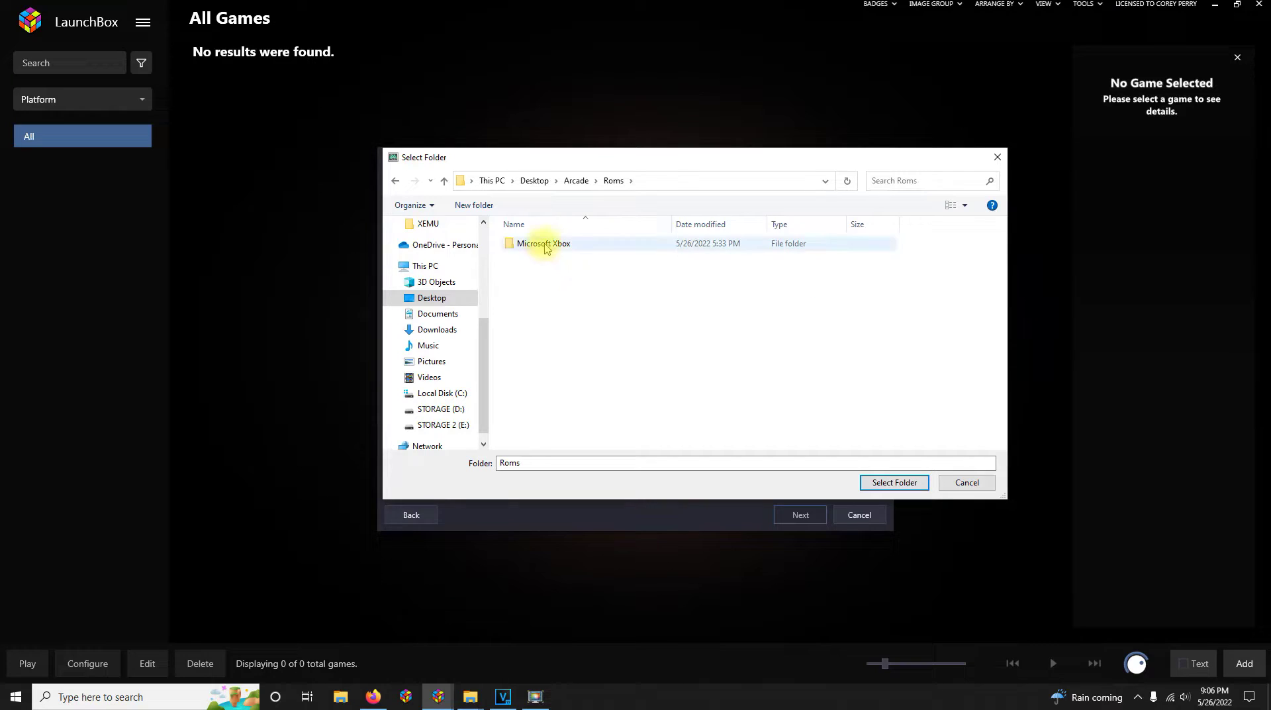
left_click(539, 244)
left_click(886, 487)
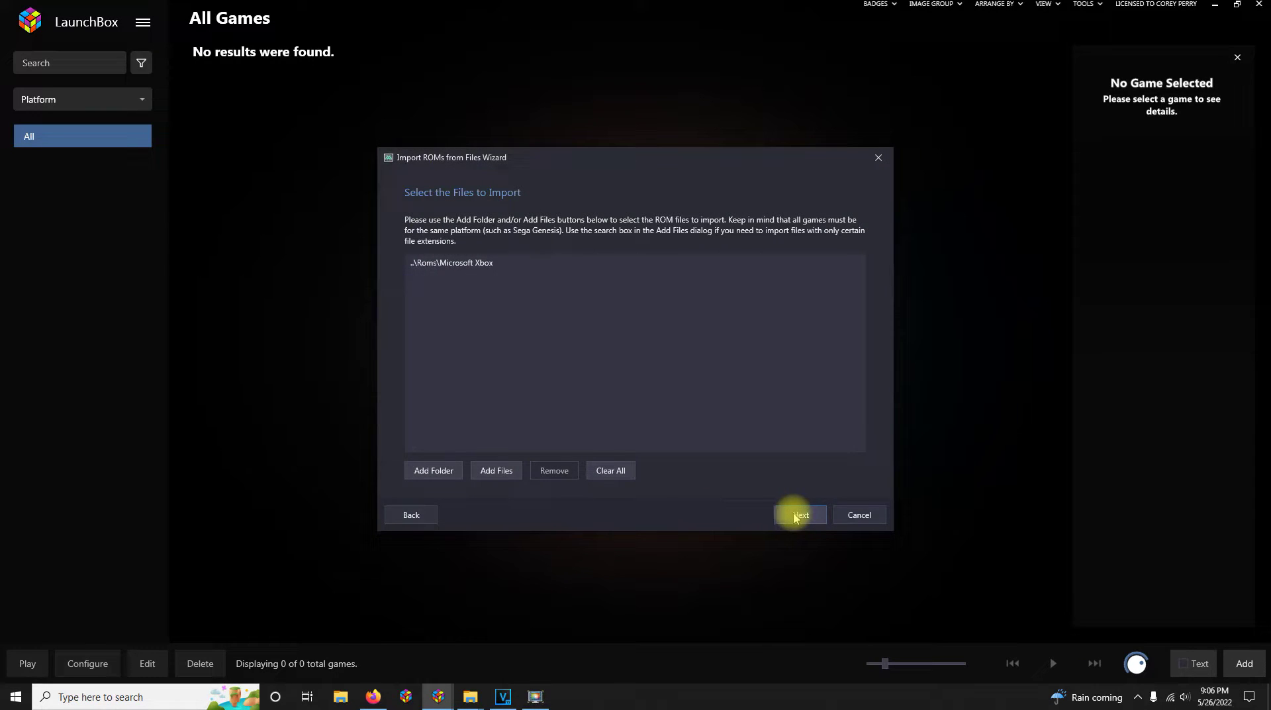
Step: Accept Microsoft Xbox as platform and Xemu as emulator, keeping files in their current location
left_click(795, 517)
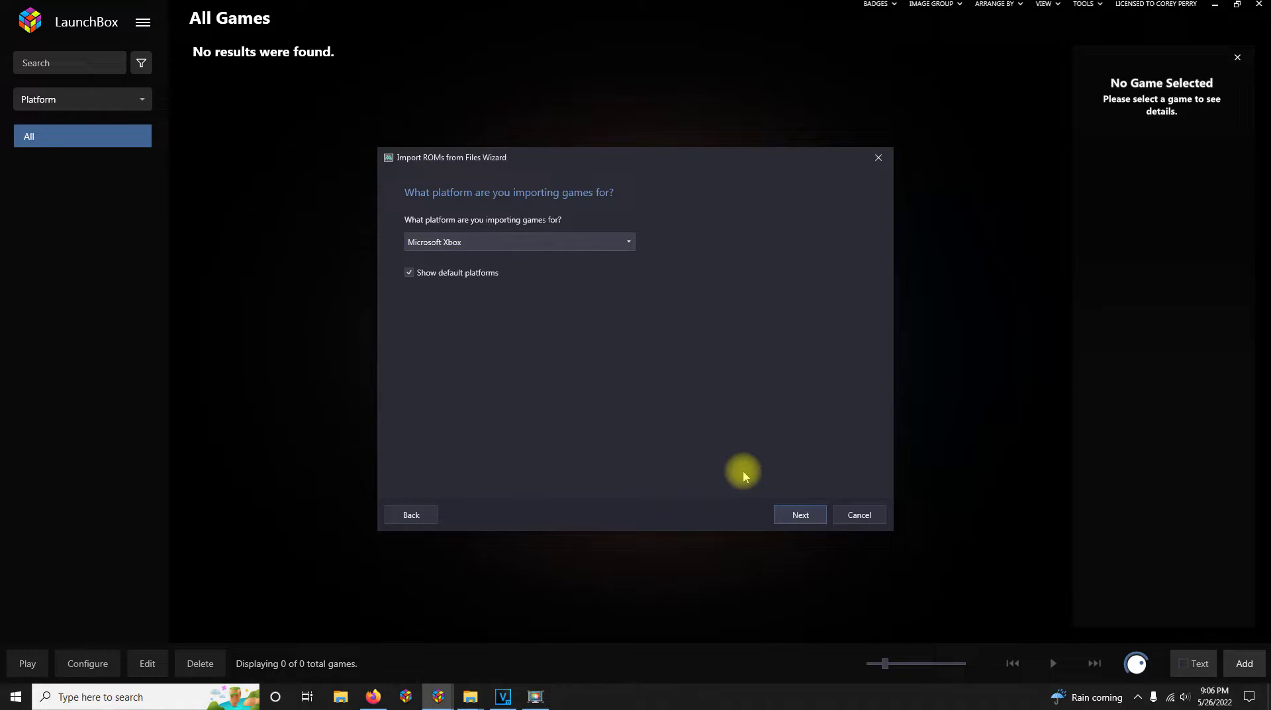
left_click(804, 521)
left_click(802, 519)
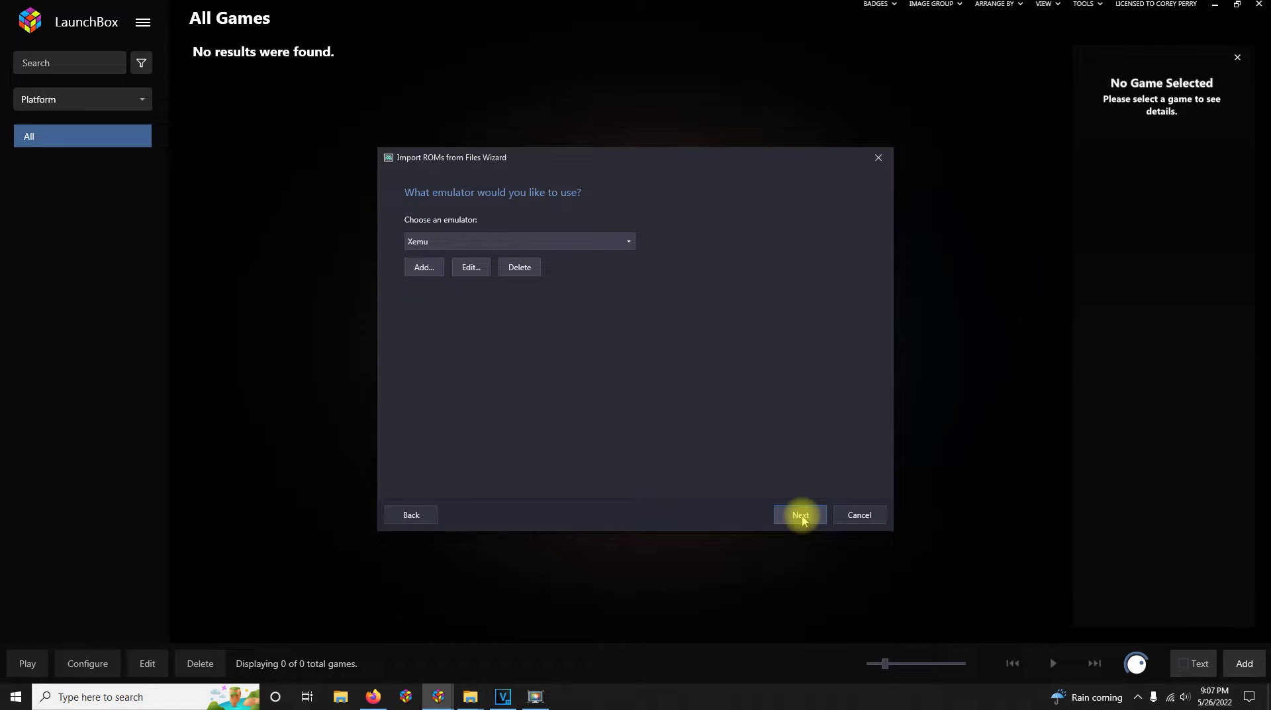
left_click(802, 520)
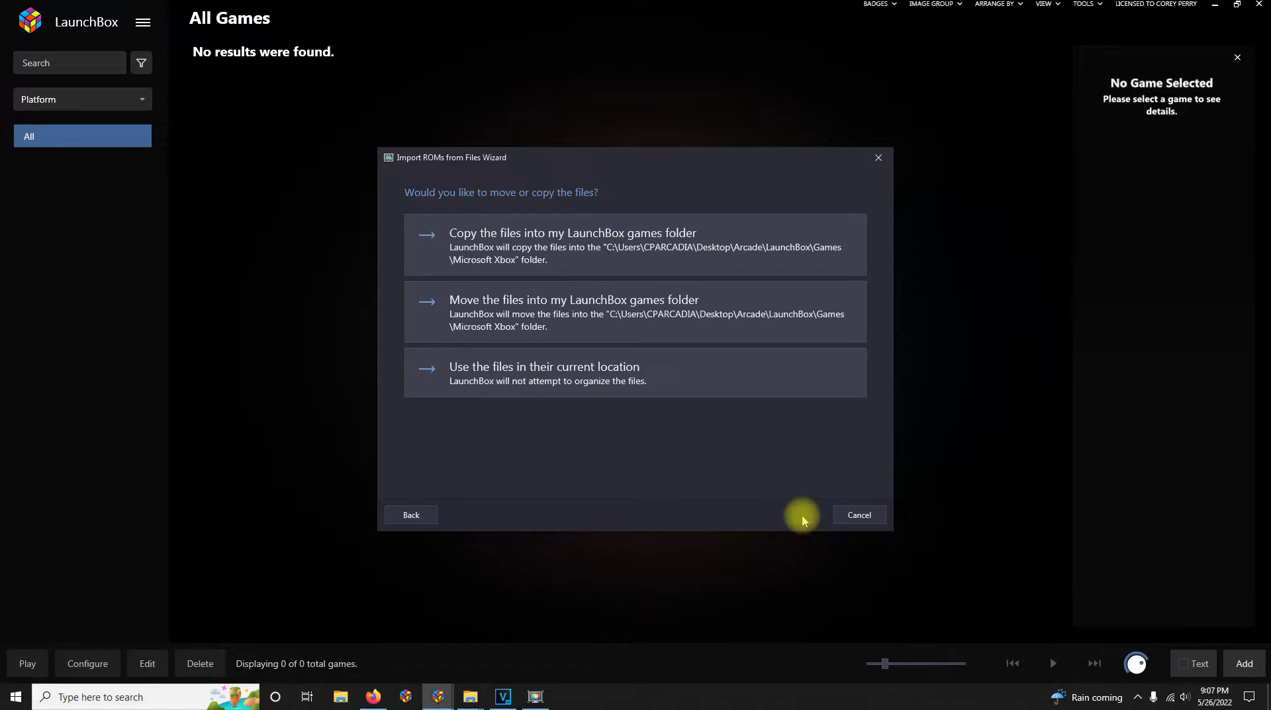
left_click(650, 383)
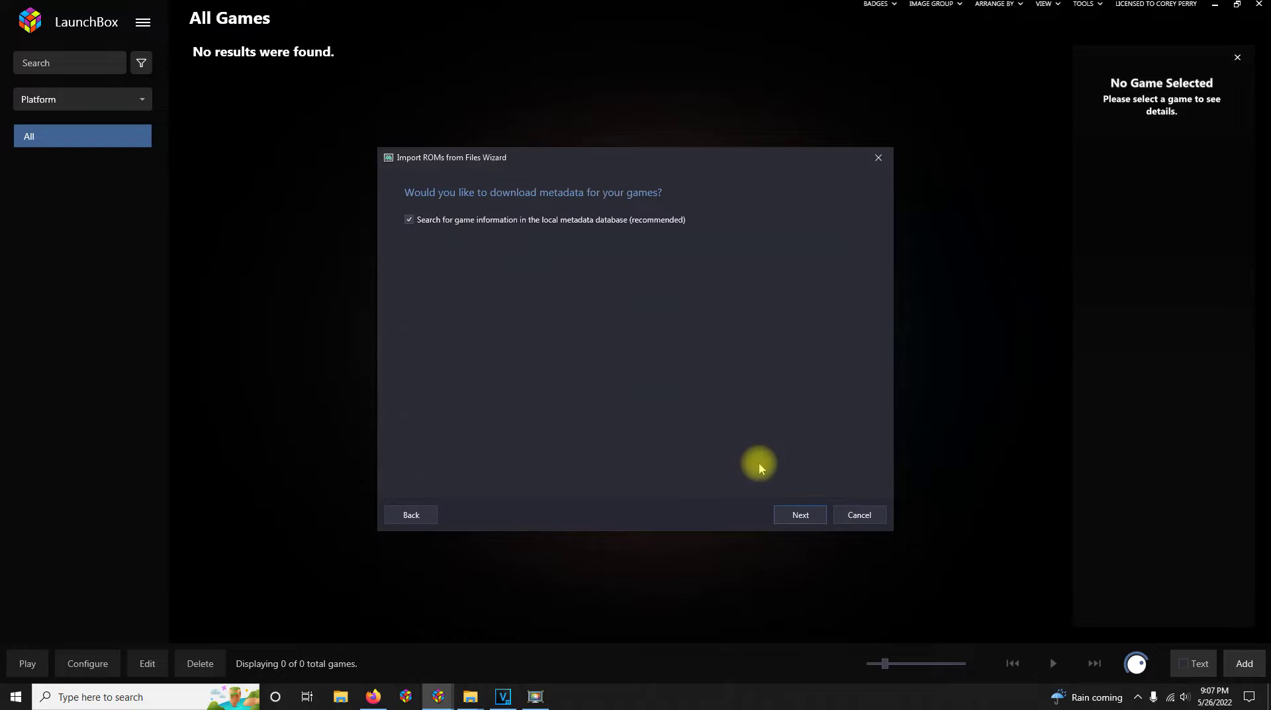
Step: Skip image and EmuMovies downloads, untick PDF manuals and ROM combining, then import the three games
left_click(789, 515)
left_click(798, 516)
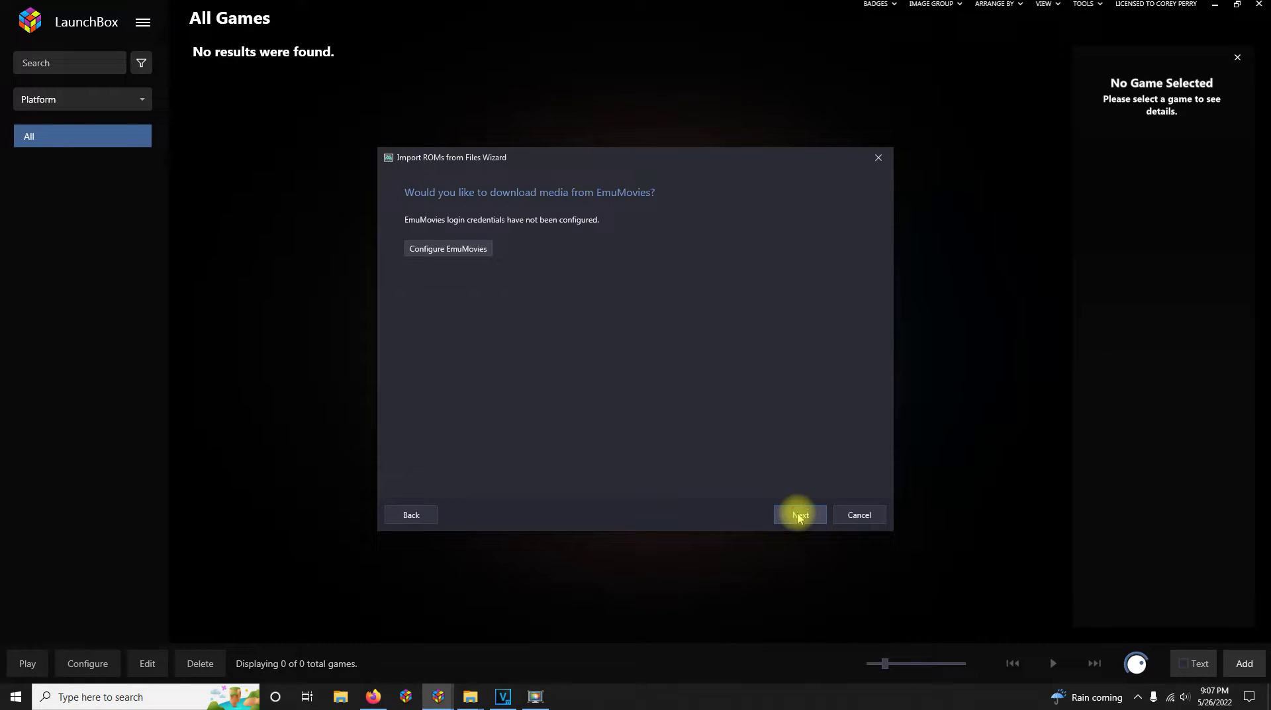
left_click(799, 515)
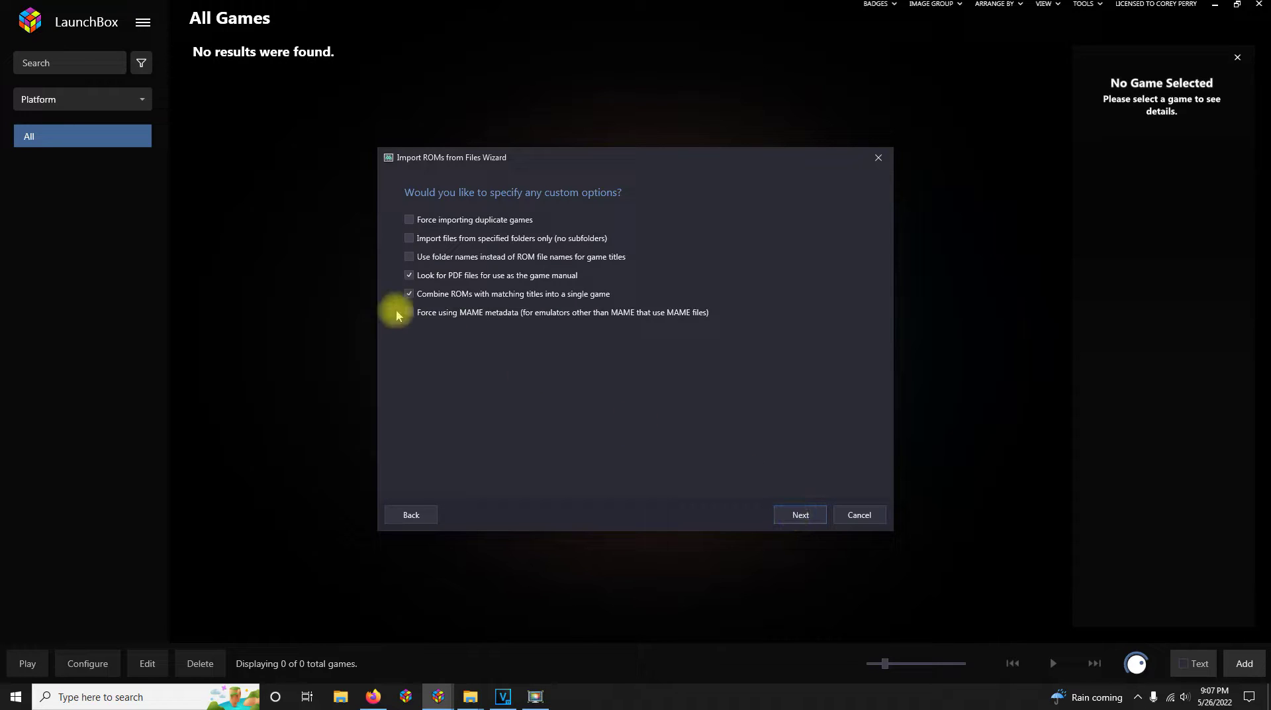
left_click(408, 275)
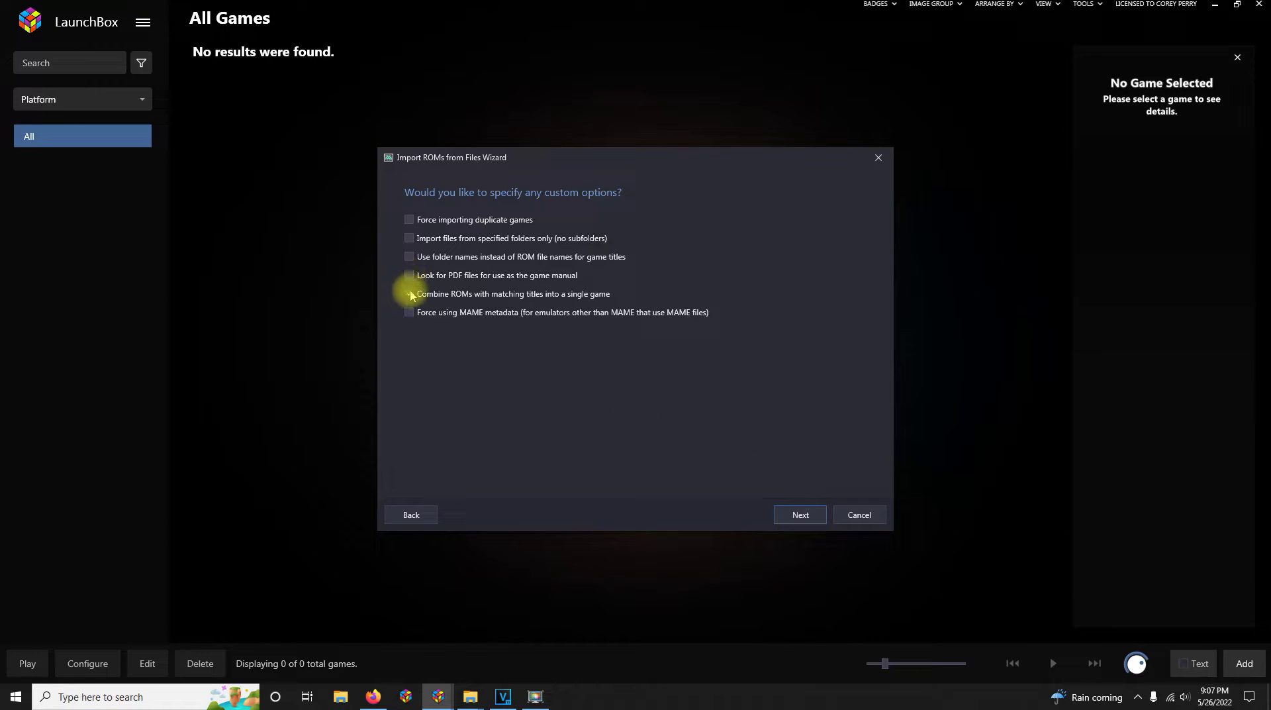
left_click(409, 294)
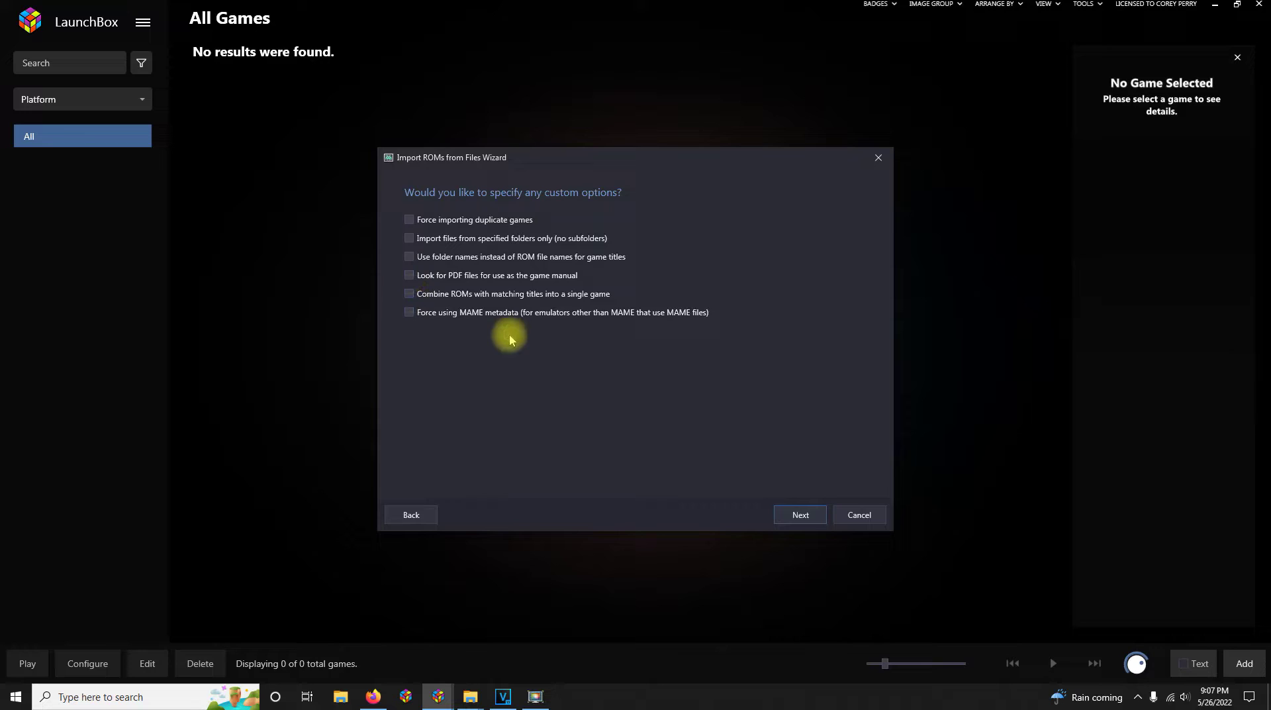
left_click(804, 516)
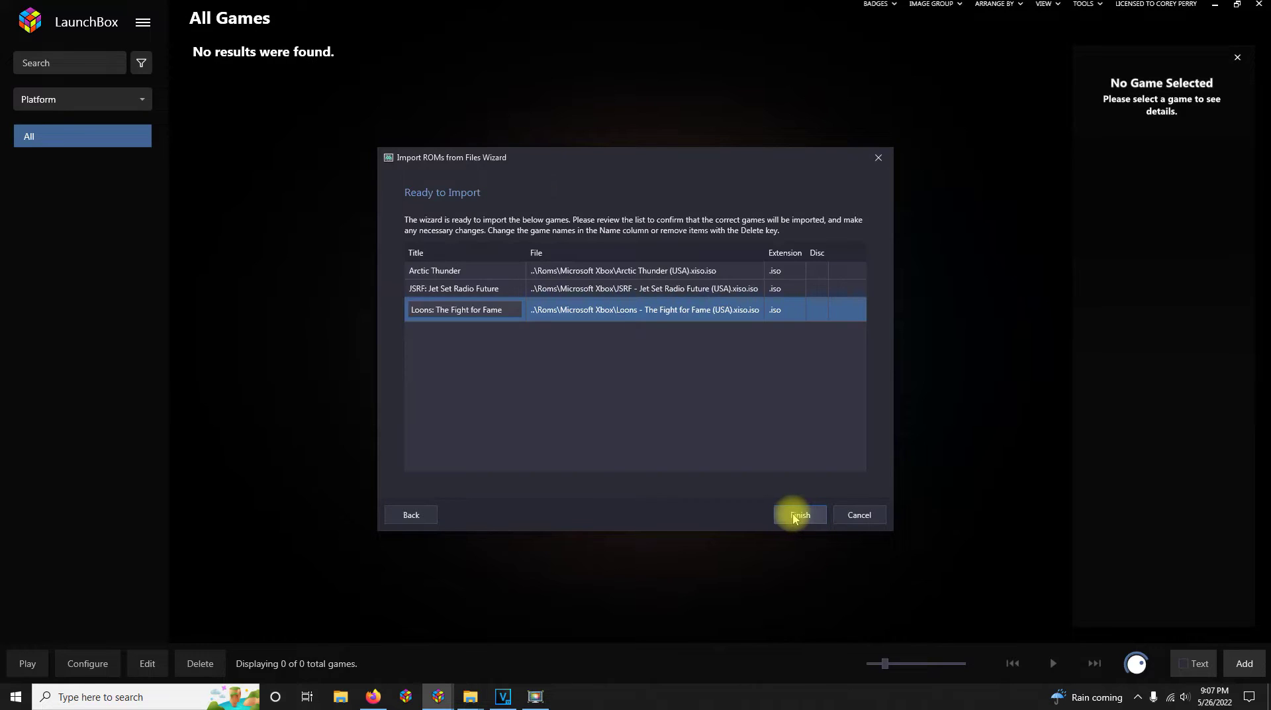
left_click(795, 516)
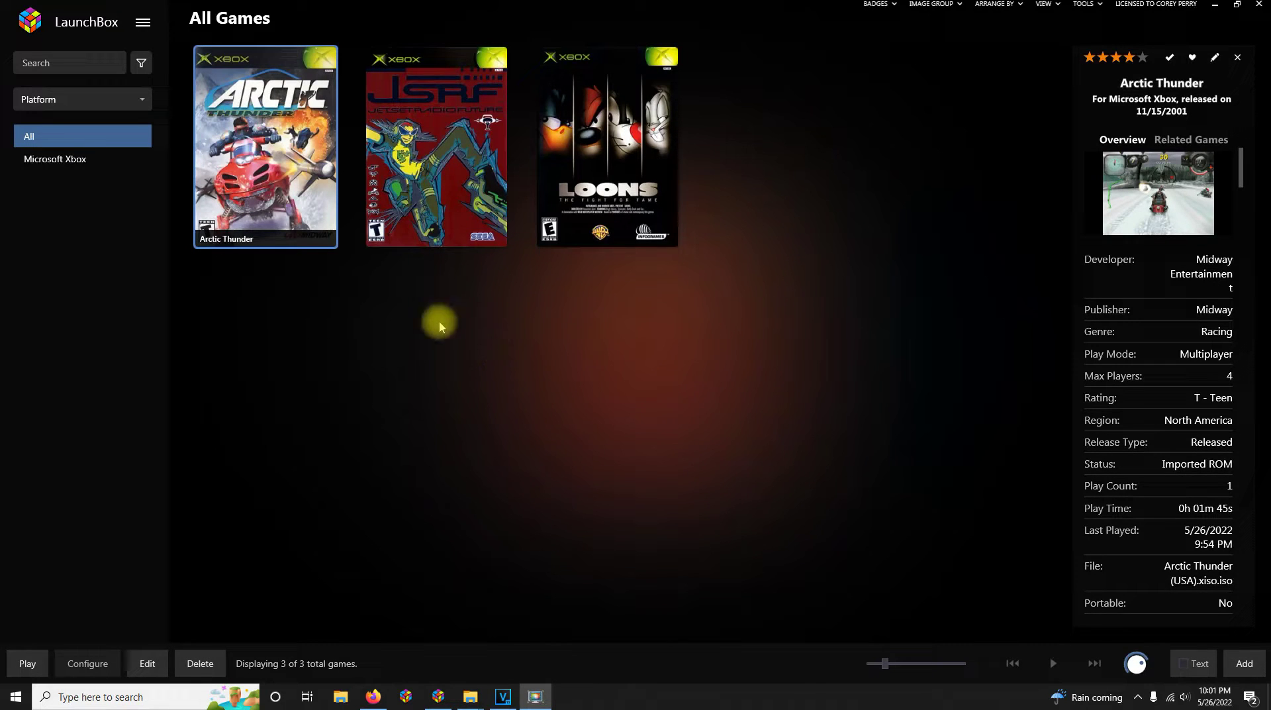
Step: Launch Arctic Thunder from the library in xemu
double_click(329, 233)
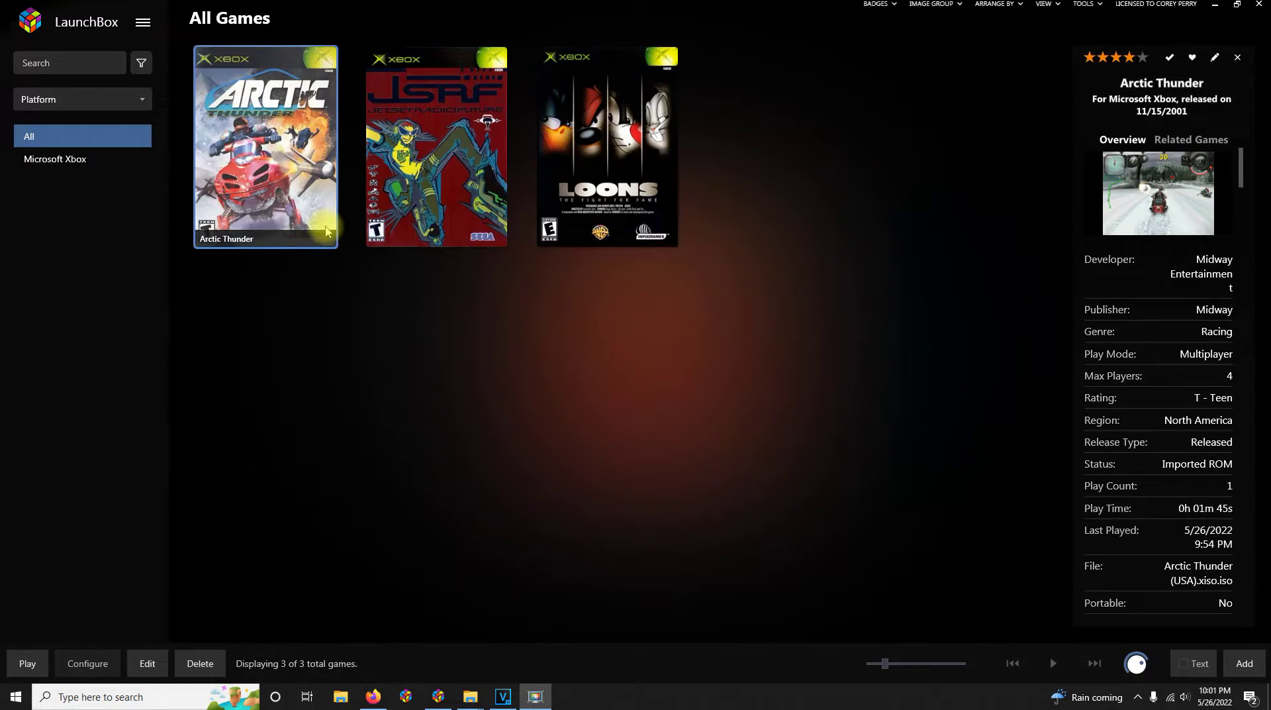